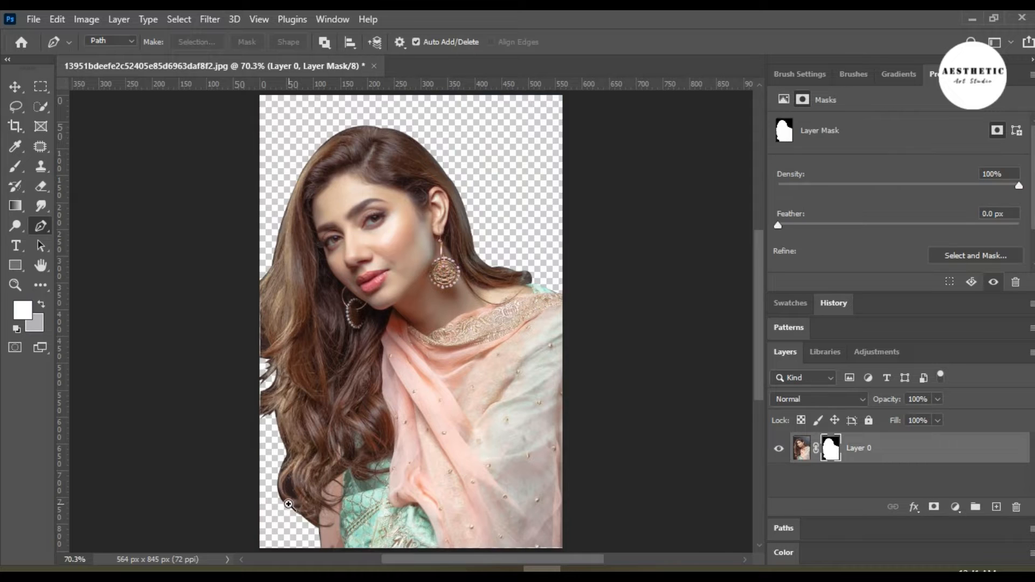
Clear the leftover background gap between the hair strands at the portrait's lower left with the Lasso.
{"action": "key", "text": "l"}
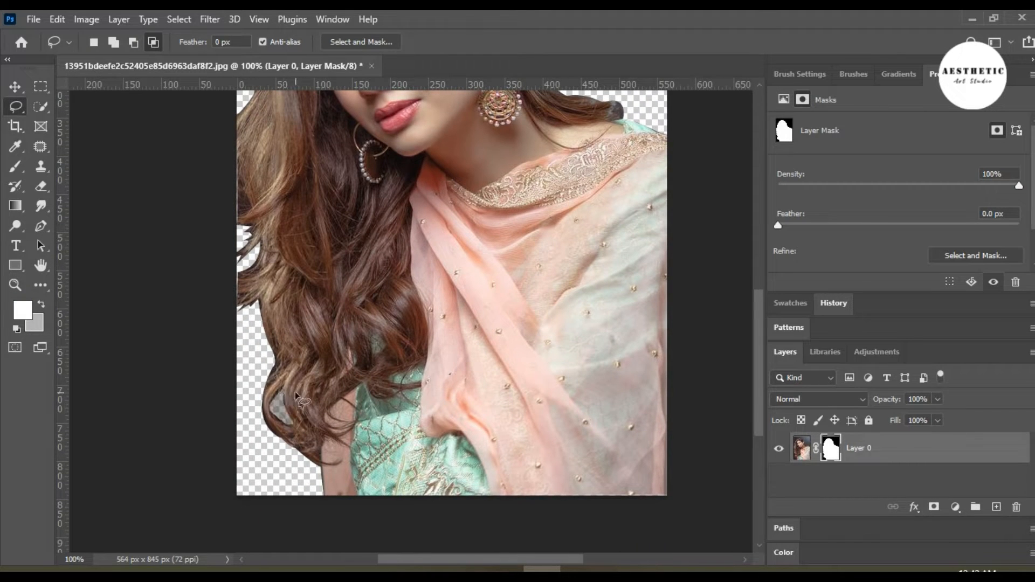
{"action": "key", "text": "ctrl+0"}
{"action": "key", "text": "ctrl+2"}
{"action": "key", "text": "v"}
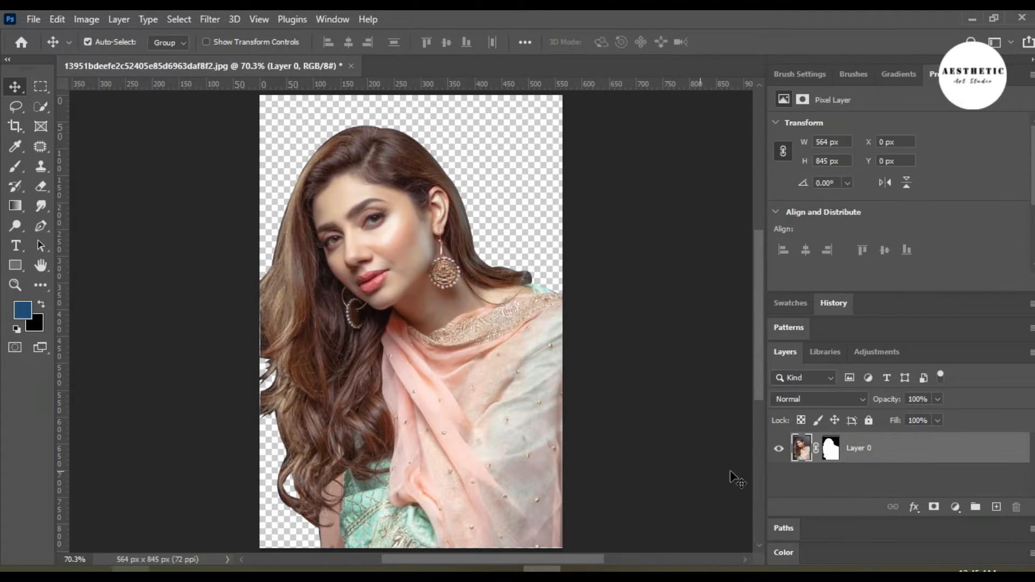
Add a new layer filled with black and place it beneath the masked portrait on Layer 0.
{"action": "left_click", "coordinate": [996, 507]}
{"action": "key", "text": "ctrl+BackSpace"}
{"action": "left_click_drag", "start_coordinate": [801, 479], "coordinate": [803, 455]}
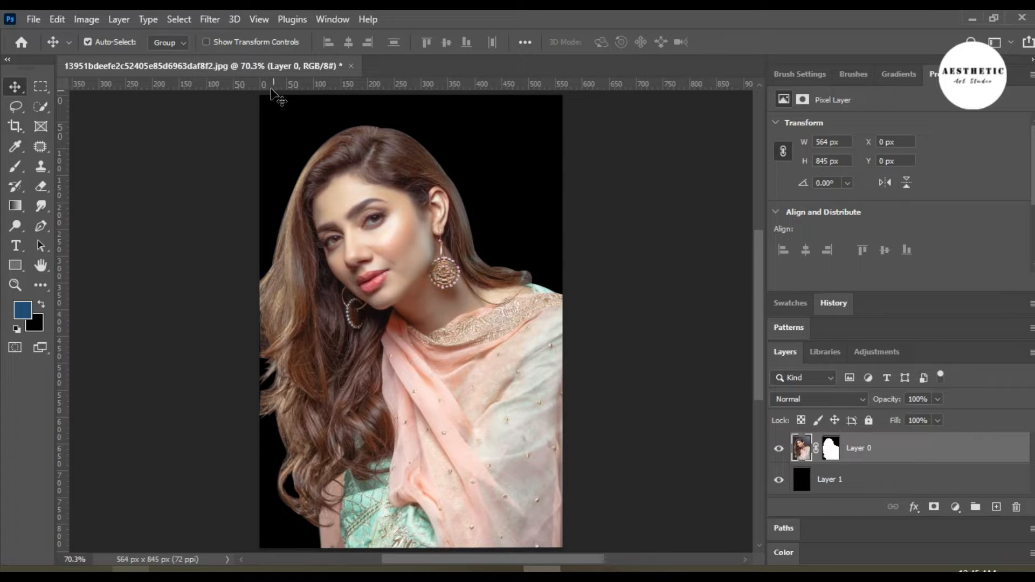
Sharpen the portrait layer with Unsharp Mask at an amount of 153% and a radius of 4.1 pixels.
{"action": "left_click", "coordinate": [208, 20]}
{"action": "mouse_move", "coordinate": [232, 287]}
{"action": "left_click", "coordinate": [453, 359]}
{"action": "left_click_drag", "start_coordinate": [714, 165], "coordinate": [741, 241]}
{"action": "left_click_drag", "start_coordinate": [731, 321], "coordinate": [772, 321]}
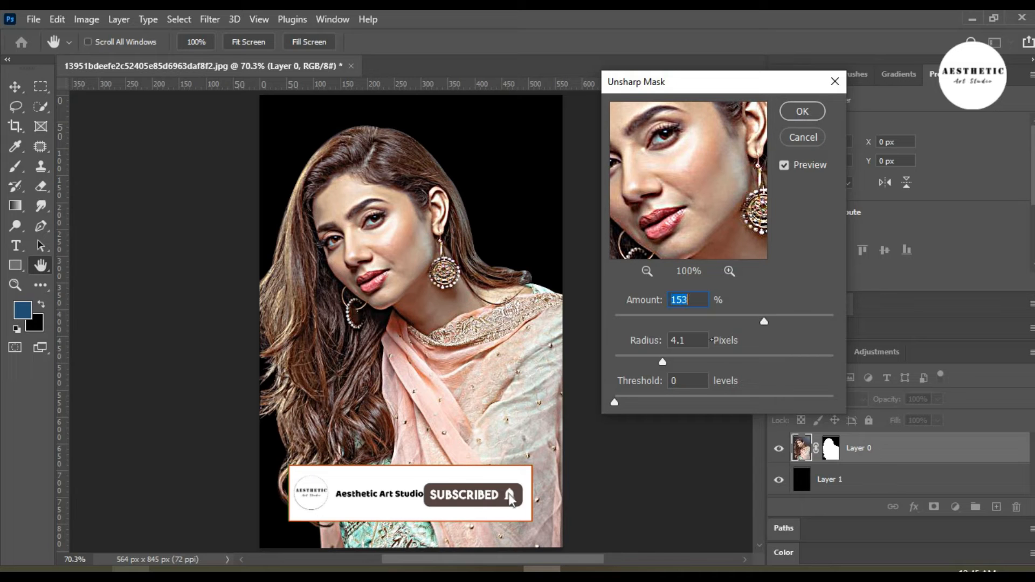
{"action": "left_click_drag", "start_coordinate": [662, 362], "coordinate": [663, 362]}
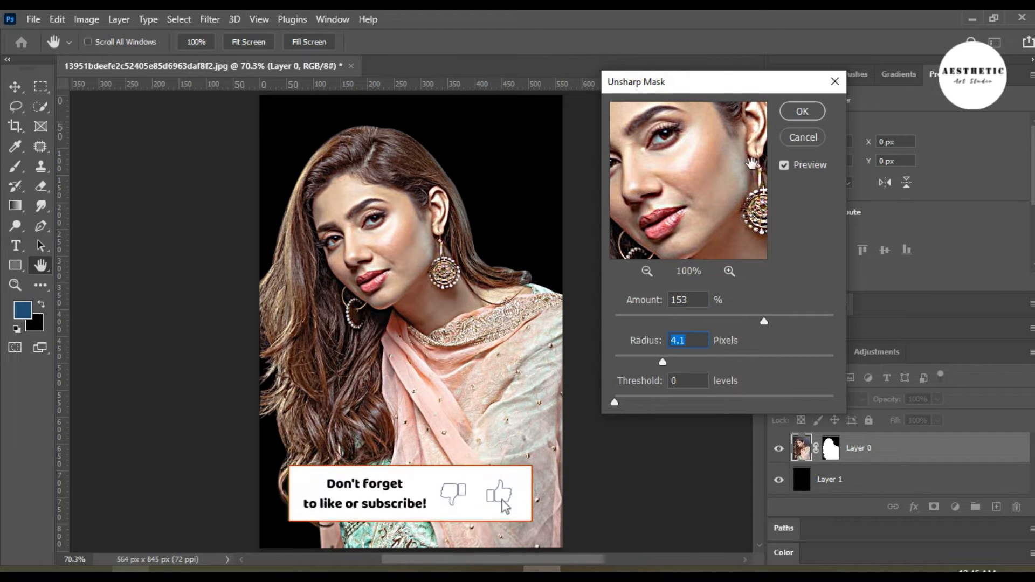
{"action": "left_click", "coordinate": [801, 111]}
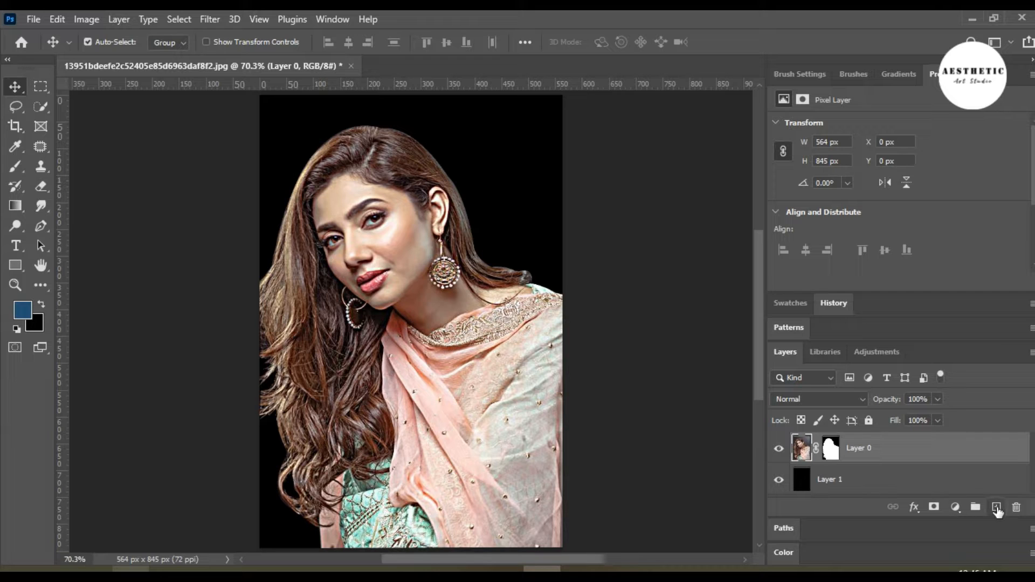
On a new layer, paint over the face, ear and neck with a skin tone sampled from the cheek.
{"action": "left_click", "coordinate": [995, 508]}
{"action": "key", "text": "i"}
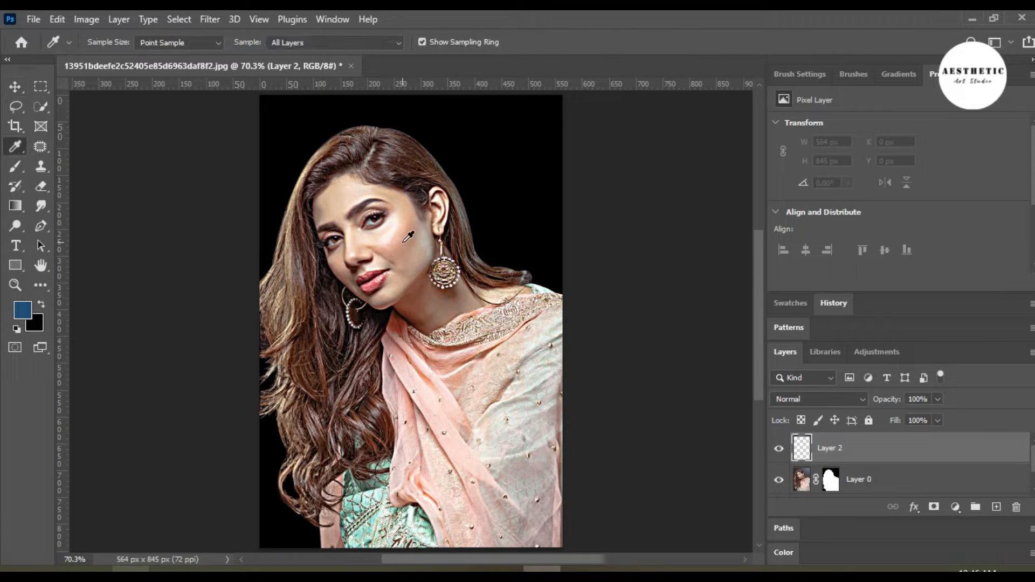
{"action": "key", "text": "b"}
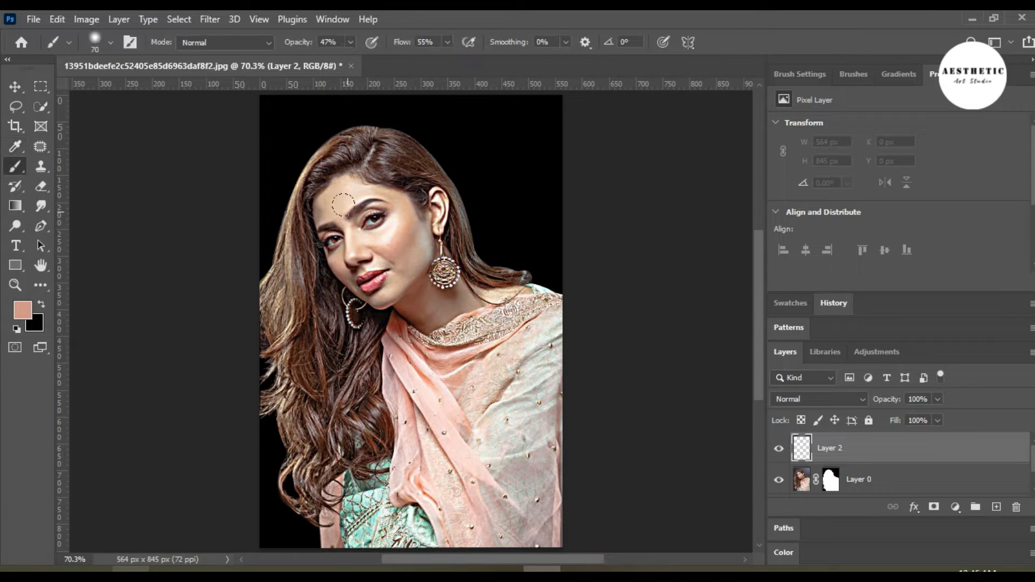
{"action": "key", "text": "z"}
{"action": "left_click", "coordinate": [361, 225]}
{"action": "key", "text": "b"}
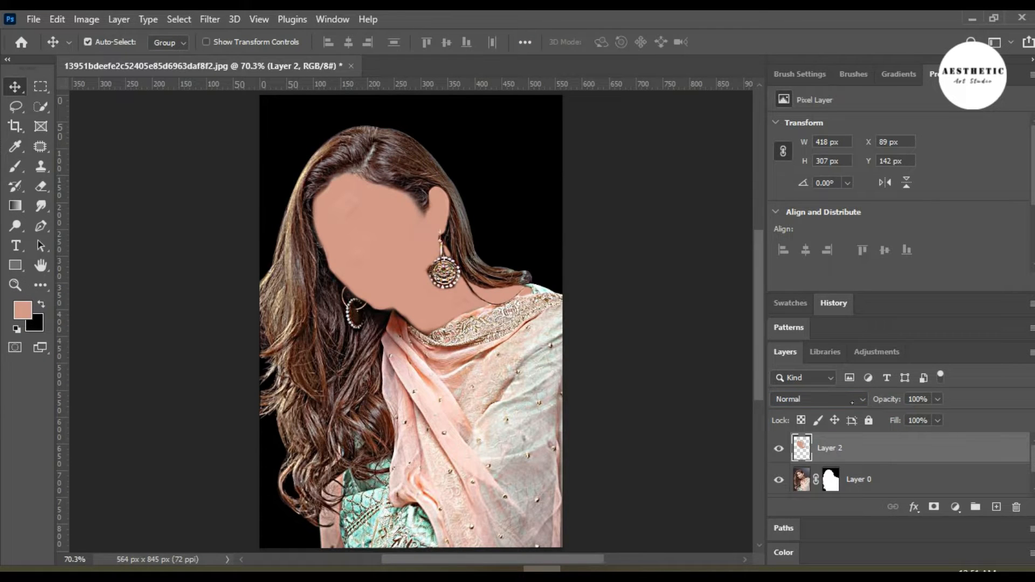
Set the skin-tone layer's blend mode to Soft Light and its opacity to 10%.
{"action": "left_click", "coordinate": [852, 402]}
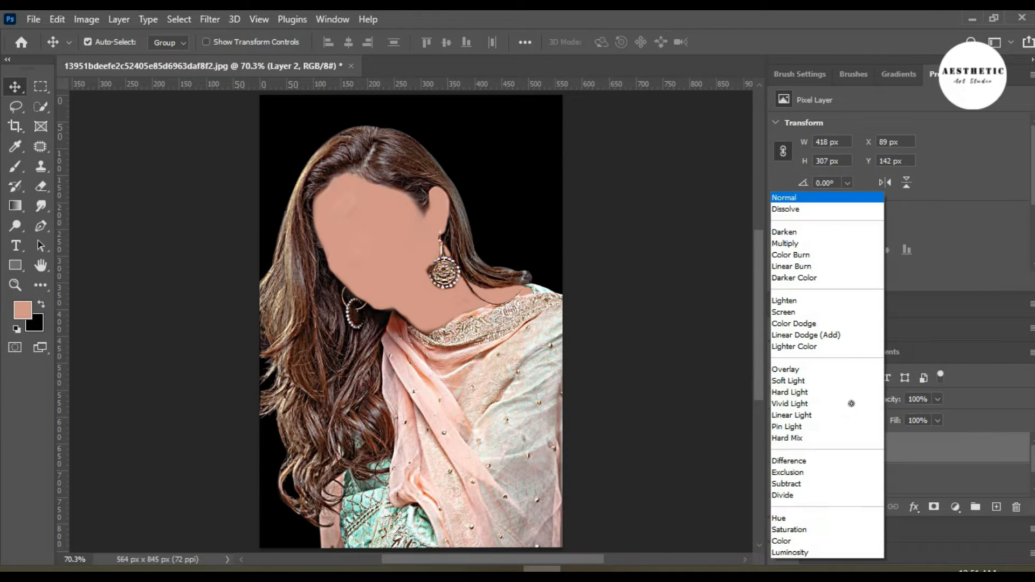
{"action": "left_click", "coordinate": [829, 384]}
{"action": "left_click", "coordinate": [936, 399]}
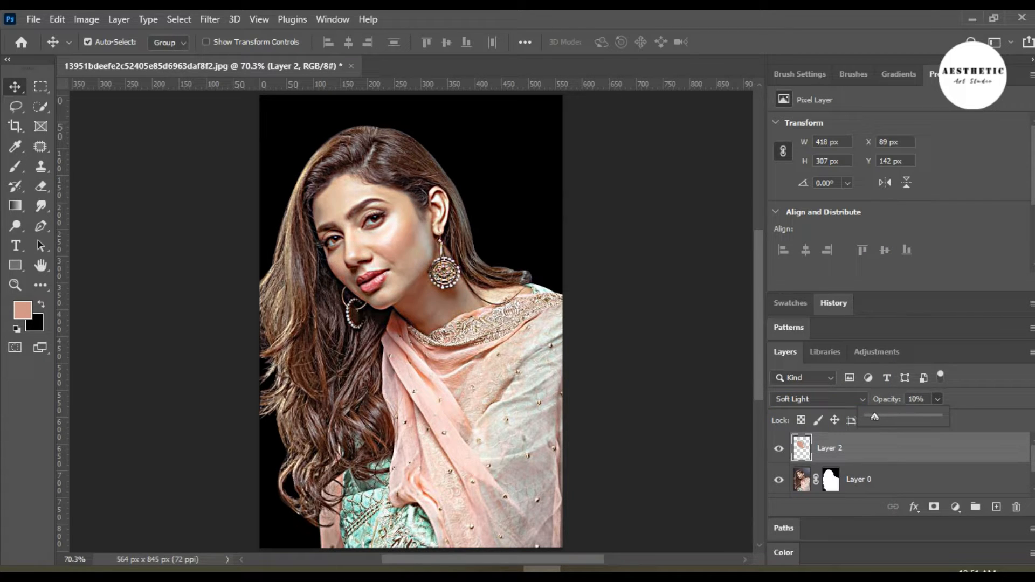
{"action": "left_click_drag", "start_coordinate": [874, 417], "coordinate": [874, 417]}
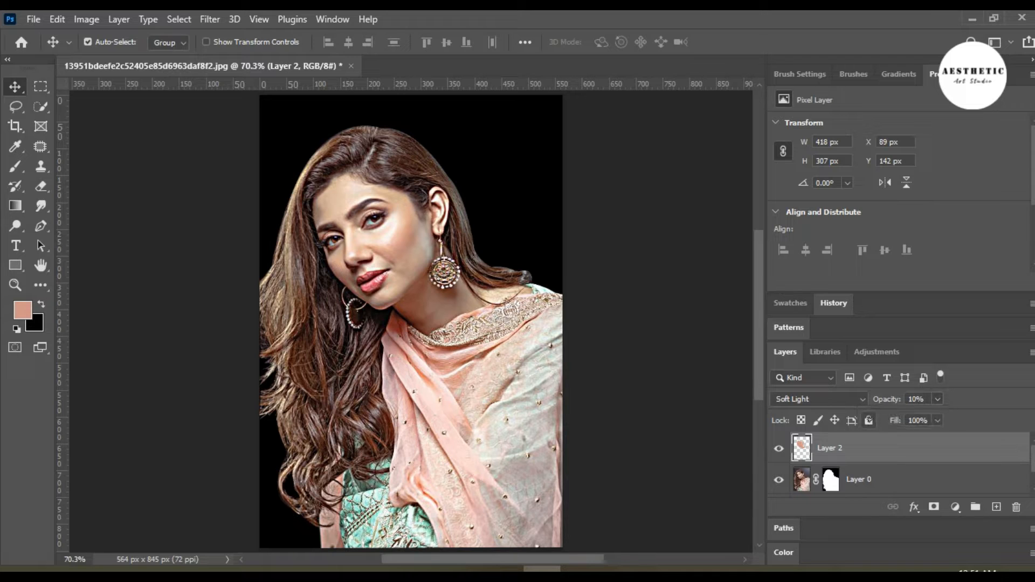
Duplicate the portrait layer, Layer 0, and delete the layer mask from the copy.
{"action": "left_click", "coordinate": [852, 478]}
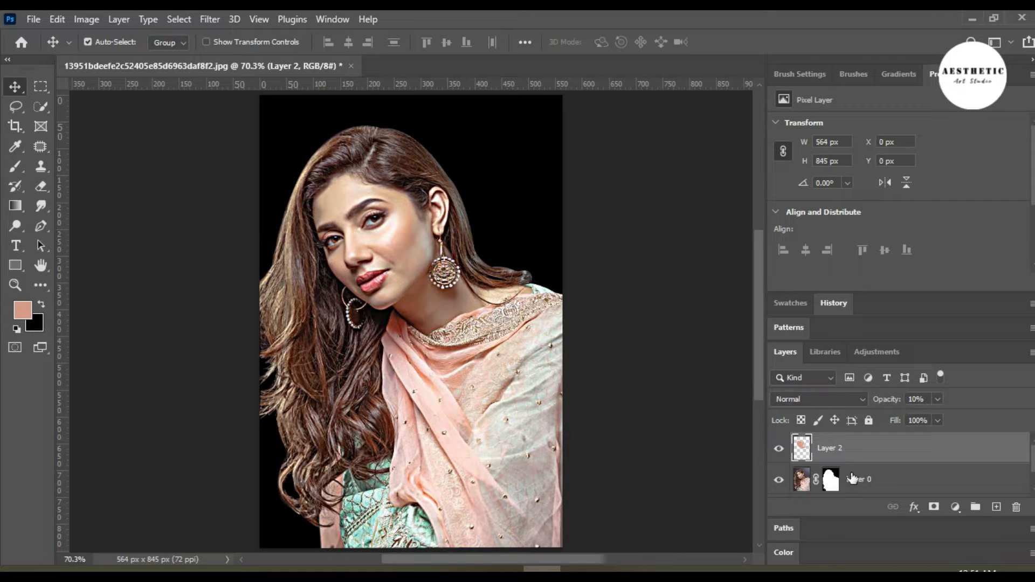
{"action": "key", "text": "ctrl"}
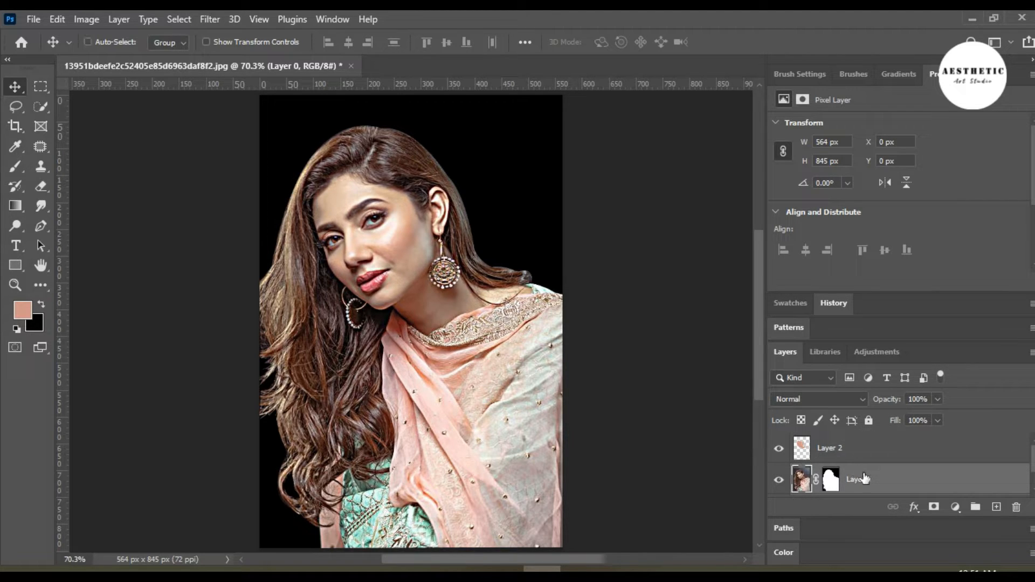
{"action": "key", "text": "ctrl+j"}
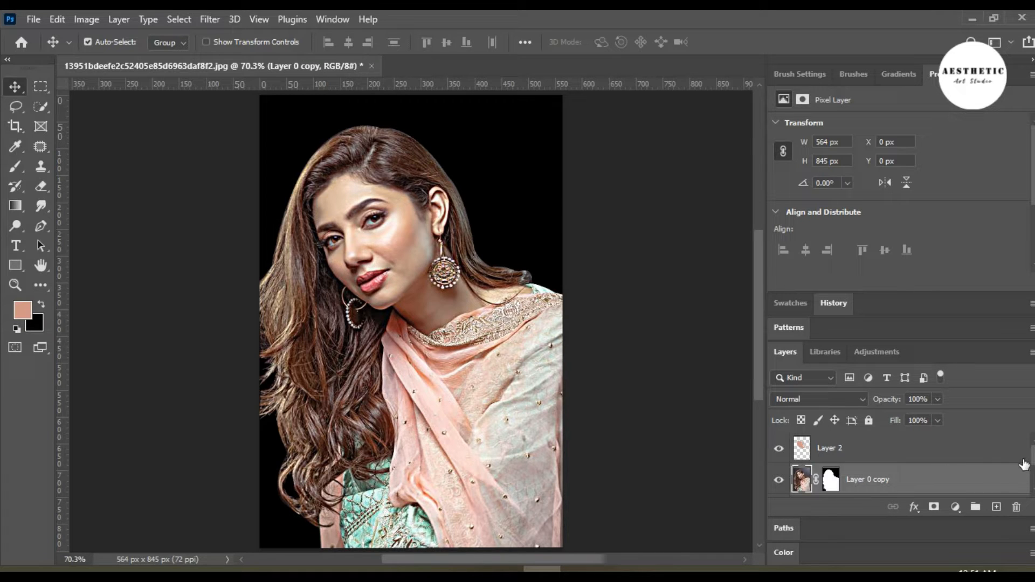
{"action": "scroll", "coordinate": [1018, 432], "scroll_direction": "down", "scroll_amount": 1}
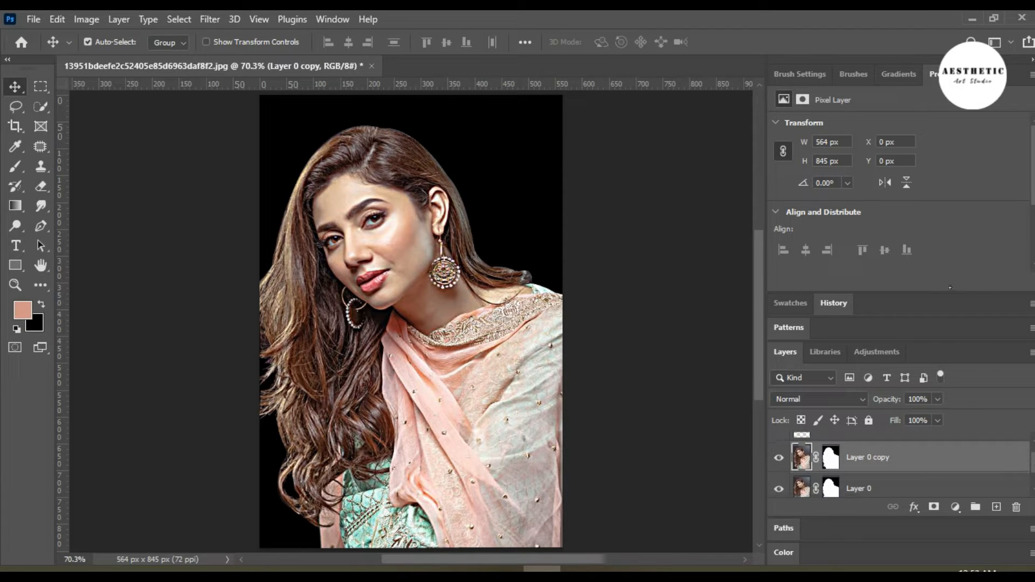
{"action": "left_click_drag", "start_coordinate": [947, 294], "coordinate": [942, 214]}
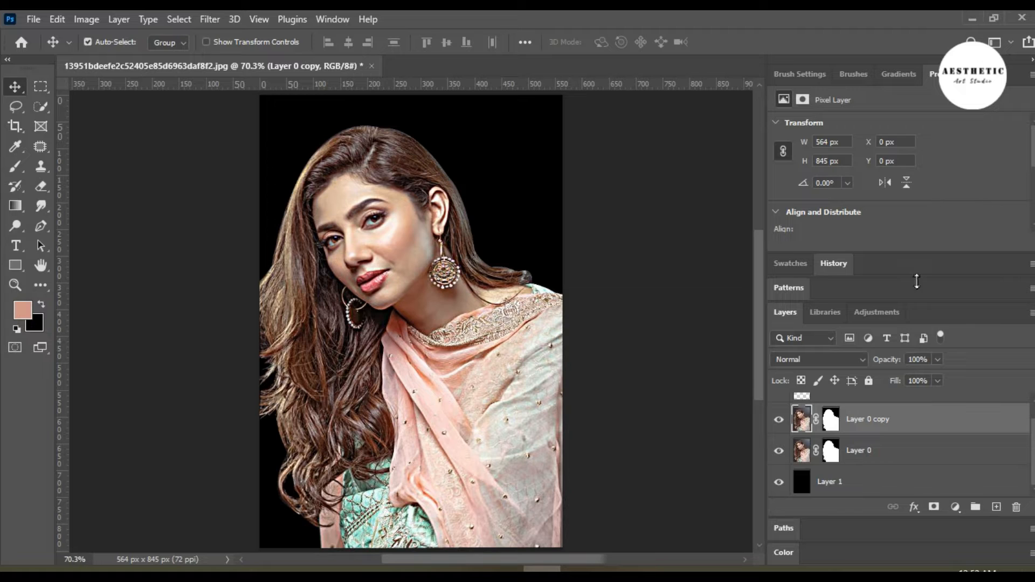
{"action": "left_click_drag", "start_coordinate": [883, 423], "coordinate": [883, 420]}
{"action": "left_click", "coordinate": [830, 423]}
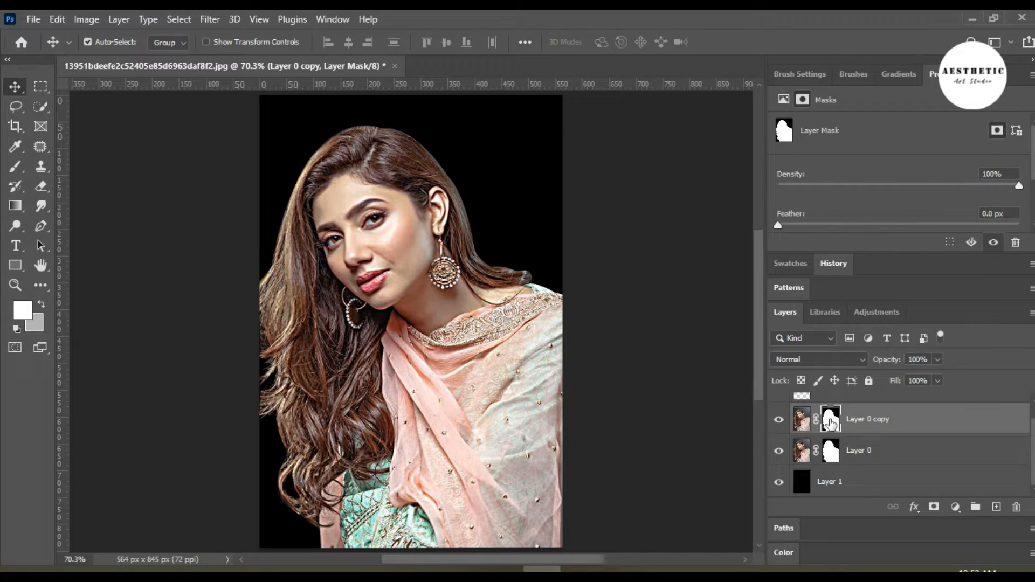
{"action": "key", "text": "Delete"}
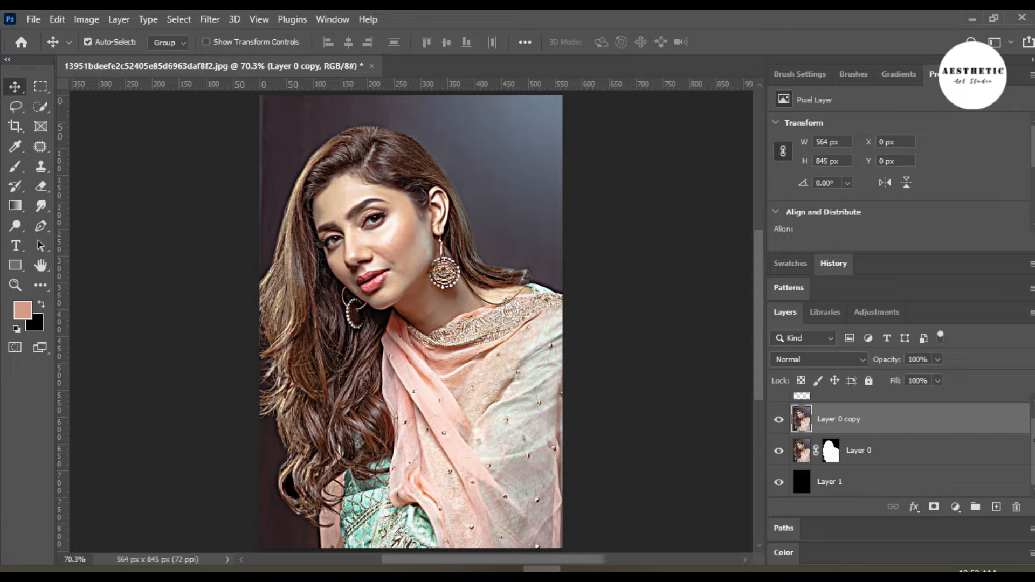
Merge the skin-tone layer, Layer 2, with Layer 0 copy.
{"action": "left_click_drag", "start_coordinate": [1033, 440], "coordinate": [1033, 426]}
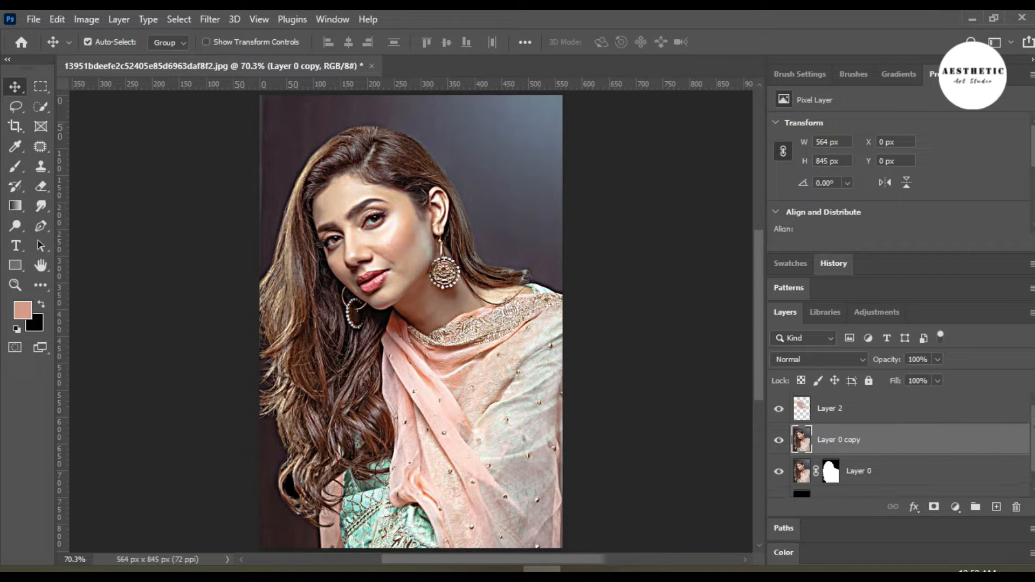
{"action": "left_click", "coordinate": [855, 415], "text": "shift"}
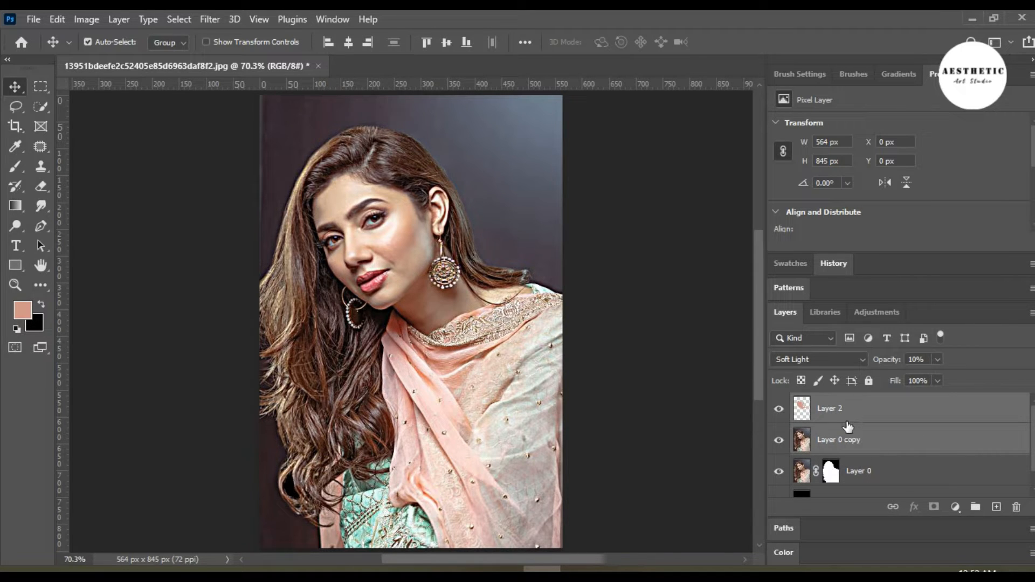
{"action": "right_click", "coordinate": [845, 425]}
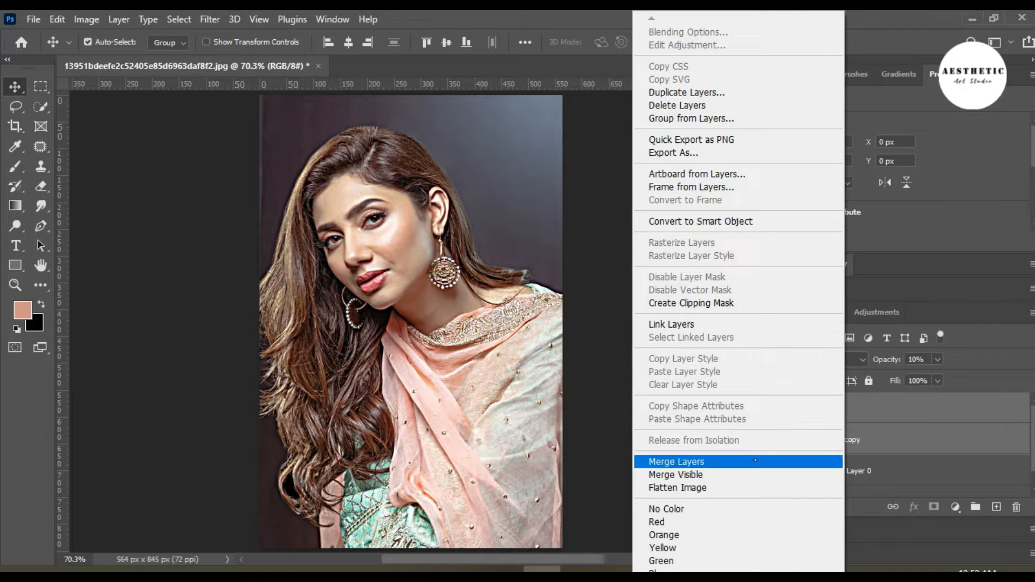
{"action": "left_click", "coordinate": [751, 463]}
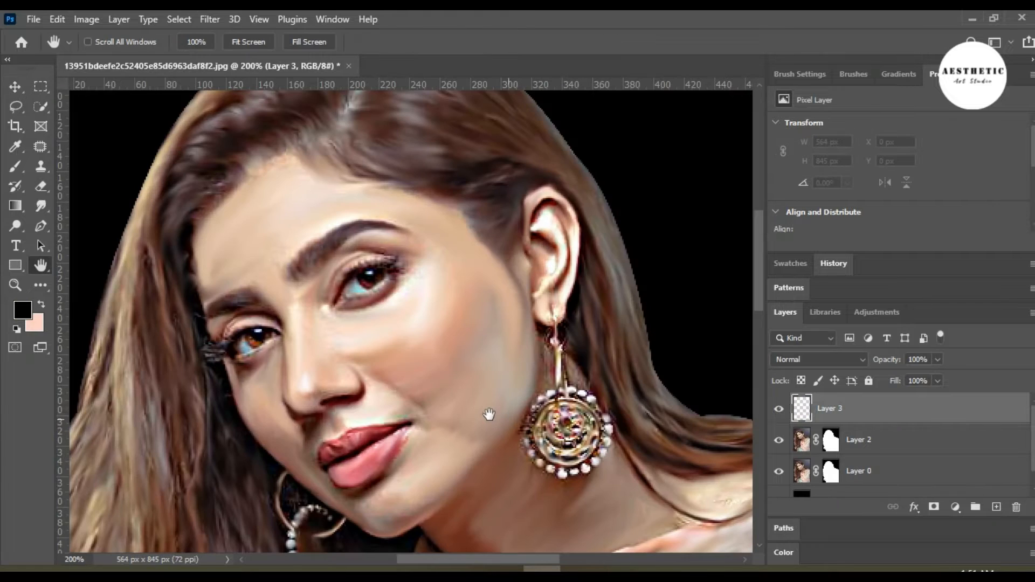
Set up a Soft Round brush at 29 px with 33% opacity for painting on Layer 3.
{"action": "key", "text": "b"}
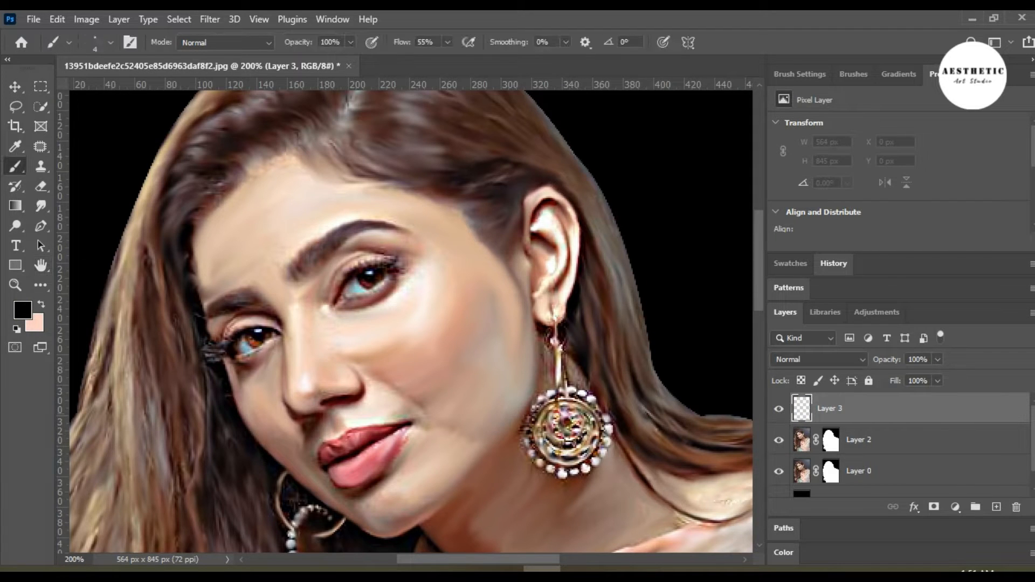
{"action": "left_click", "coordinate": [109, 50]}
{"action": "left_click", "coordinate": [126, 215]}
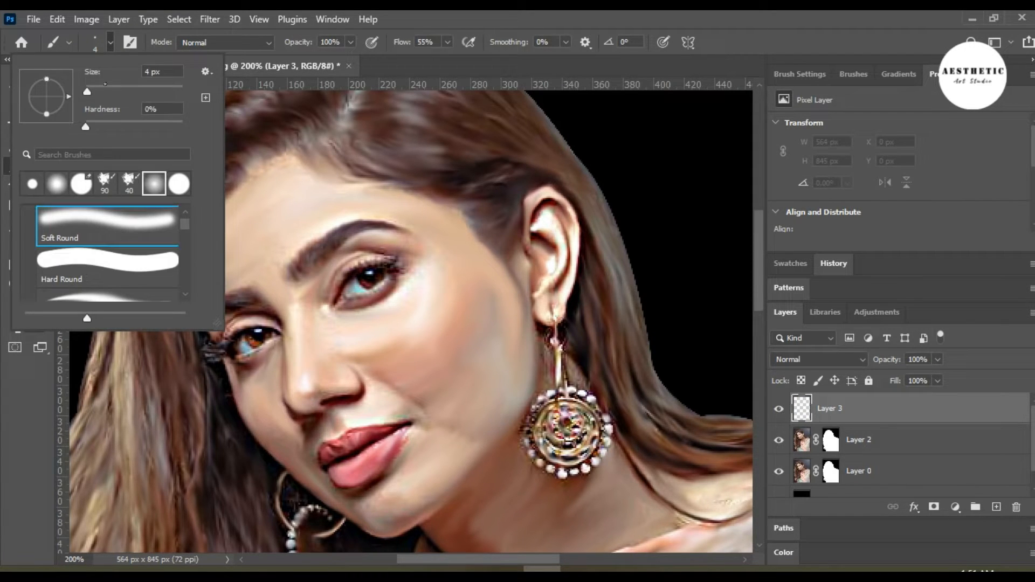
{"action": "key", "text": "Return"}
{"action": "left_click", "coordinate": [350, 42]}
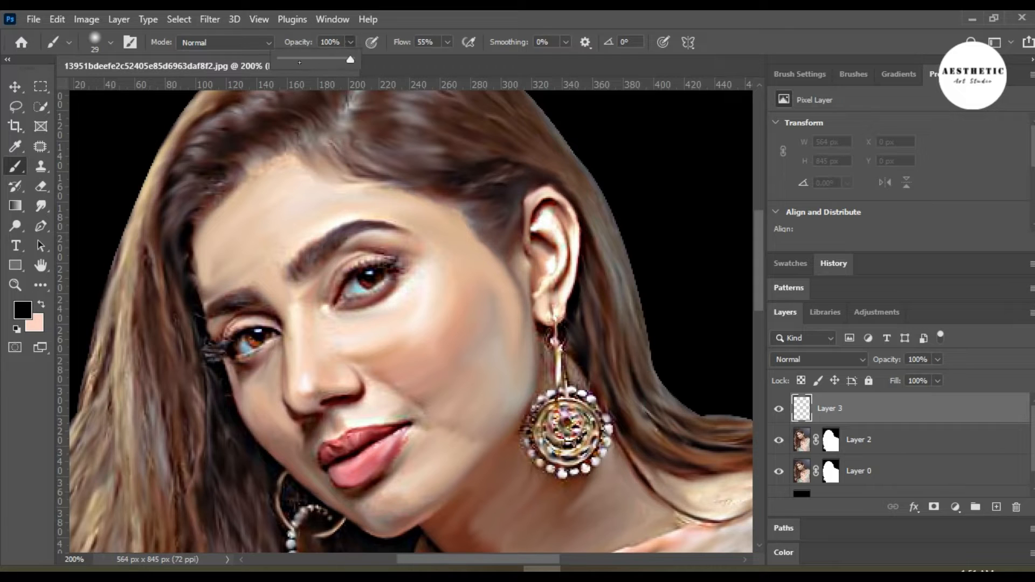
{"action": "left_click", "coordinate": [332, 120]}
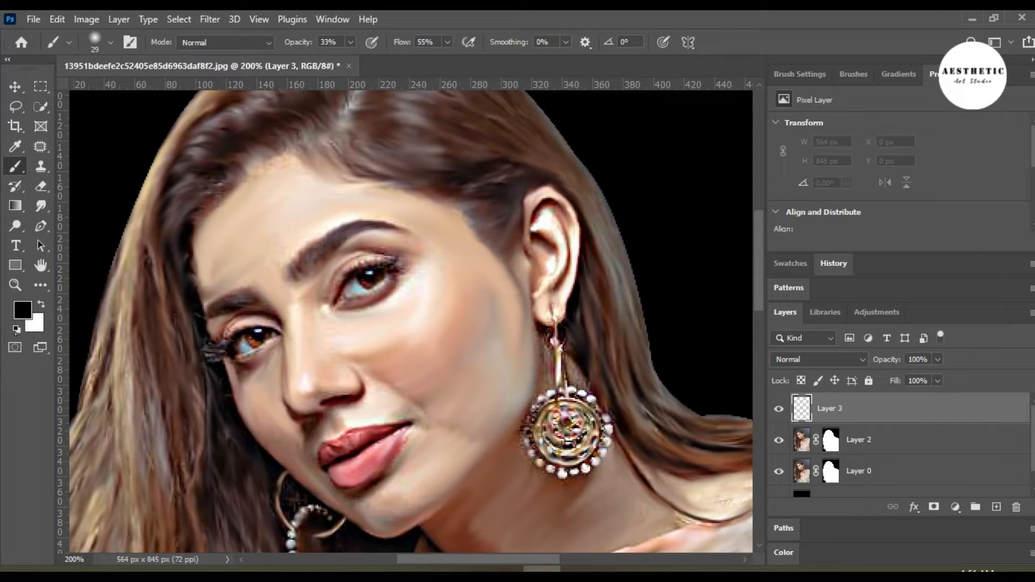
Paint a thin white highlight down the bridge of the nose with a reduced brush size.
{"action": "key", "text": "x"}
{"action": "key", "text": "bracketleft"}
{"action": "key", "text": "bracketleft"}
{"action": "key", "text": "bracketleft"}
{"action": "key", "text": "bracketleft"}
{"action": "key", "text": "bracketleft"}
{"action": "mouse_move", "coordinate": [286, 318]}
{"action": "left_mouse_down"}
{"action": "mouse_move", "coordinate": [295, 335]}
{"action": "mouse_move", "coordinate": [293, 409]}
{"action": "mouse_move", "coordinate": [326, 422]}
{"action": "left_mouse_up"}
{"action": "key", "text": "bracketleft"}
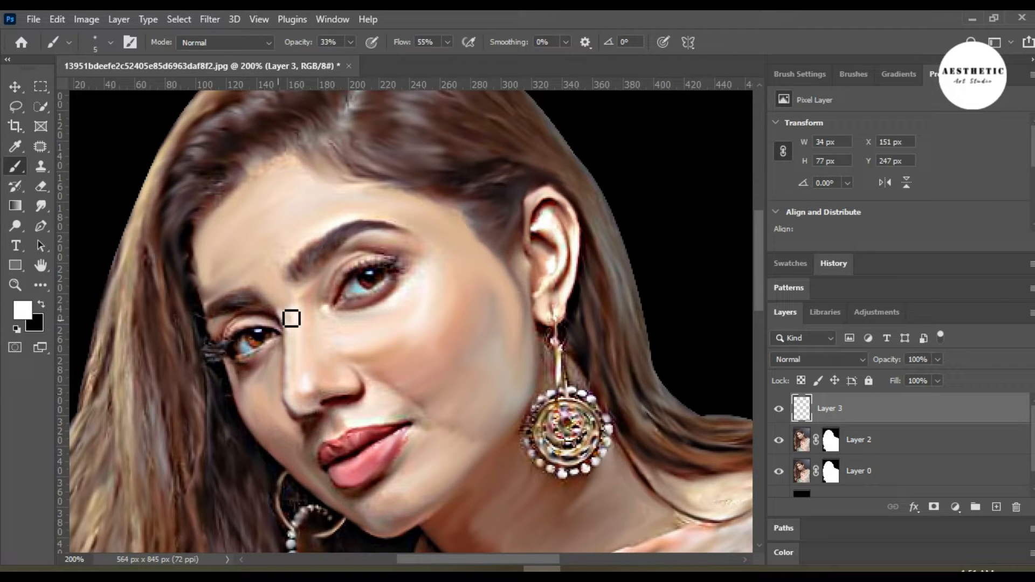
Set the brush opacity to 100% and dab small white catchlights onto the pupils of both eyes.
{"action": "key", "text": "z"}
{"action": "left_click", "coordinate": [375, 278]}
{"action": "left_click", "coordinate": [376, 278]}
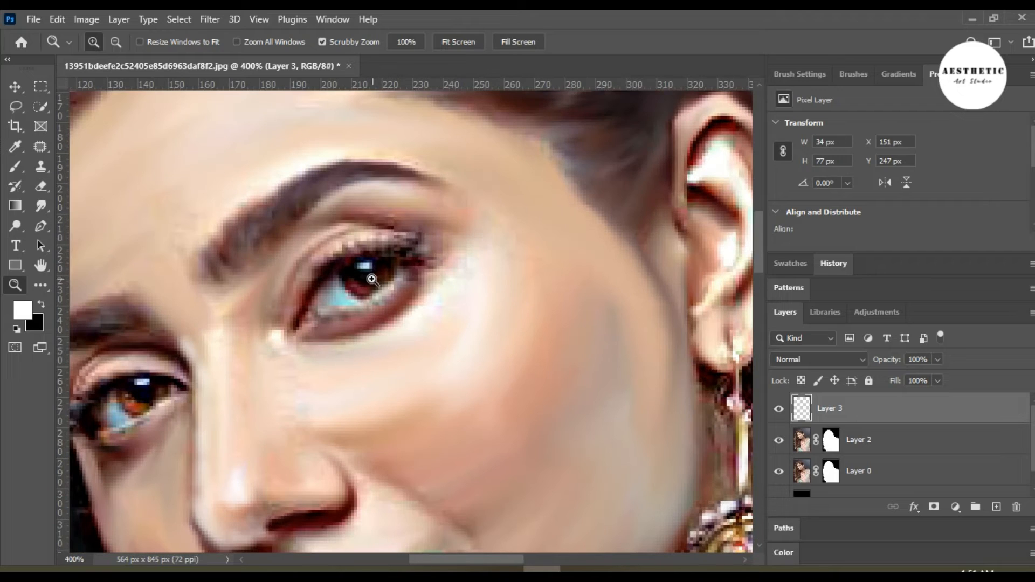
{"action": "key", "text": "b"}
{"action": "left_click", "coordinate": [350, 42]}
{"action": "left_click", "coordinate": [378, 275]}
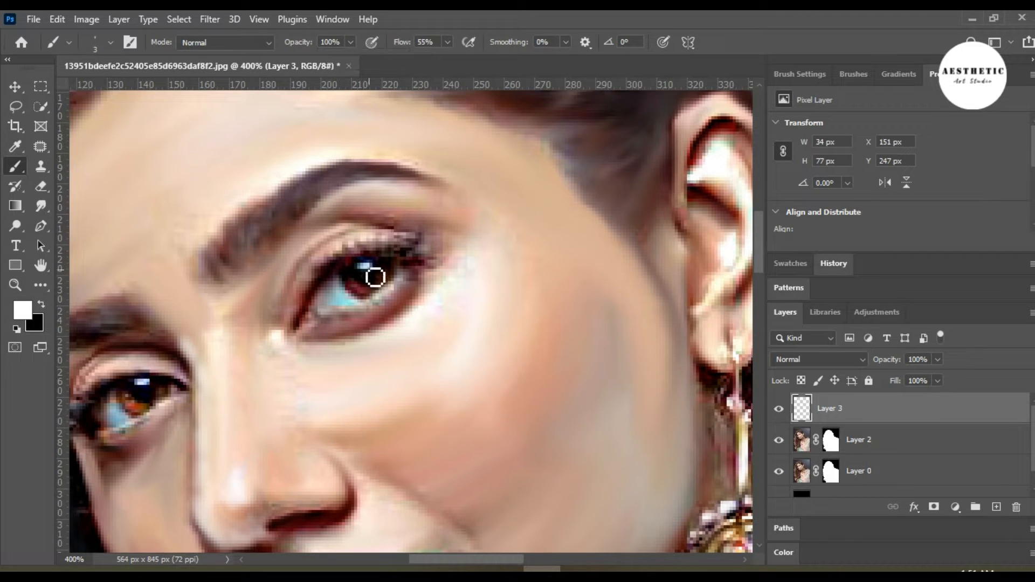
{"action": "left_click", "coordinate": [366, 267]}
{"action": "key", "text": "bracketleft"}
{"action": "key", "text": "bracketleft"}
{"action": "key", "text": "bracketleft"}
{"action": "left_click", "coordinate": [143, 384]}
Brush fine white touches beside and below the irises of both eyes with a 2 px brush.
{"action": "key", "text": "bracketleft"}
{"action": "left_click_drag", "start_coordinate": [391, 267], "coordinate": [395, 288]}
{"action": "left_click_drag", "start_coordinate": [127, 398], "coordinate": [143, 406]}
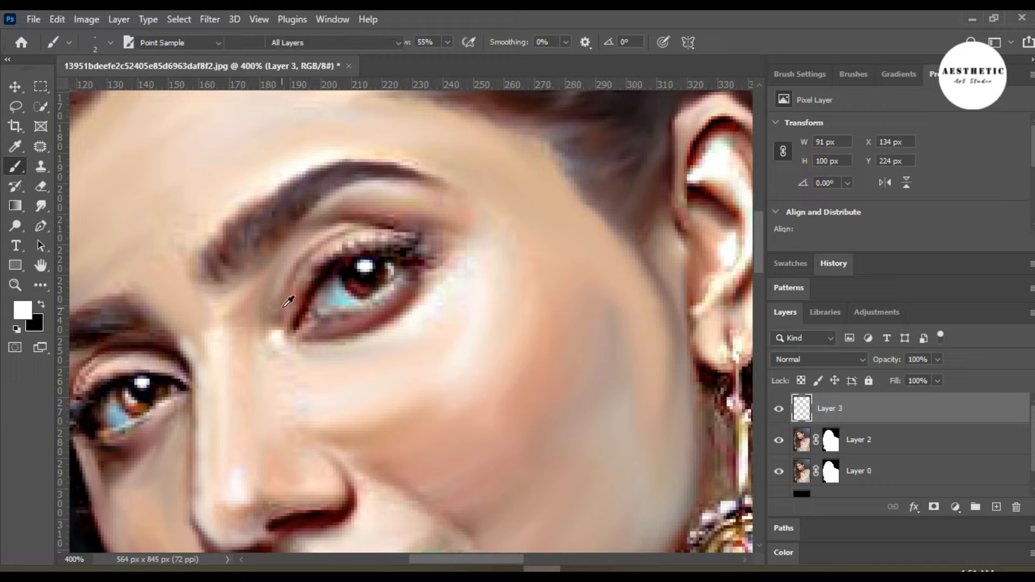
Repaint the irises of both eyes using dark red and orange-brown tones sampled from the eyes.
{"action": "left_click", "coordinate": [348, 278], "text": "alt"}
{"action": "mouse_move", "coordinate": [354, 291]}
{"action": "left_mouse_down"}
{"action": "mouse_move", "coordinate": [381, 295]}
{"action": "mouse_move", "coordinate": [360, 291]}
{"action": "left_mouse_up"}
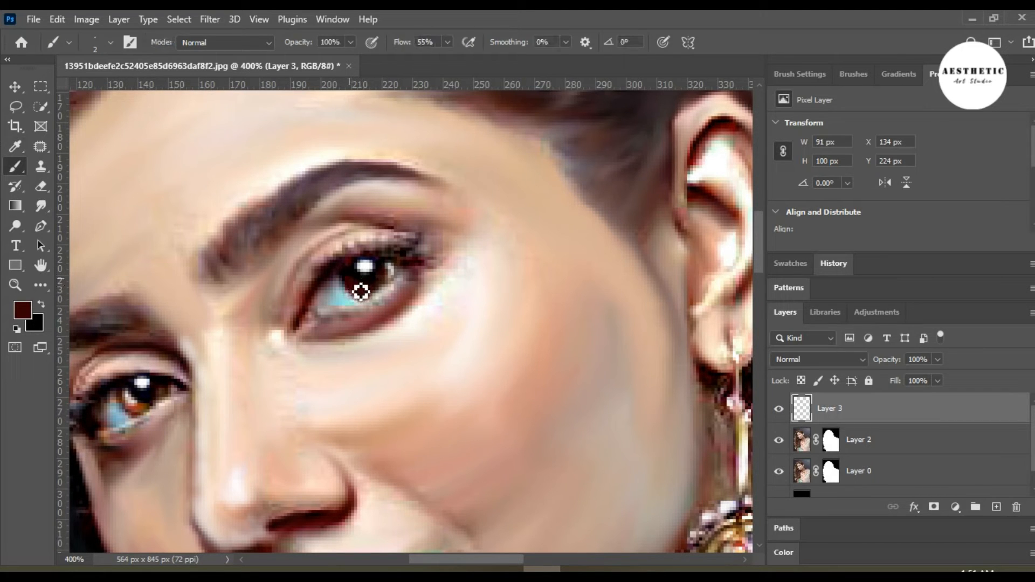
{"action": "left_click", "coordinate": [148, 400], "text": "alt"}
{"action": "mouse_move", "coordinate": [135, 404]}
{"action": "left_mouse_down"}
{"action": "mouse_move", "coordinate": [172, 395]}
{"action": "mouse_move", "coordinate": [161, 416]}
{"action": "mouse_move", "coordinate": [132, 407]}
{"action": "left_mouse_up"}
{"action": "mouse_move", "coordinate": [344, 277]}
{"action": "left_mouse_down"}
{"action": "mouse_move", "coordinate": [358, 295]}
{"action": "mouse_move", "coordinate": [398, 284]}
{"action": "left_mouse_up"}
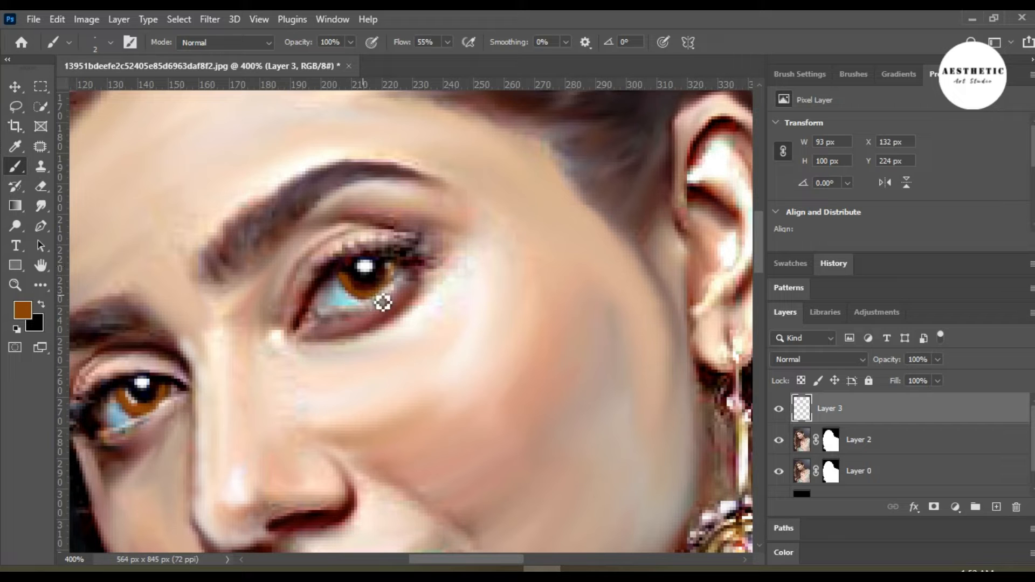
Paint black eyeliner along the upper lash lines of both eyes, extending it past the outer corners.
{"action": "key", "text": "z"}
{"action": "key", "text": "x"}
{"action": "key", "text": "b"}
{"action": "mouse_move", "coordinate": [309, 322]}
{"action": "left_mouse_down"}
{"action": "mouse_move", "coordinate": [333, 281]}
{"action": "mouse_move", "coordinate": [369, 261]}
{"action": "mouse_move", "coordinate": [402, 260]}
{"action": "mouse_move", "coordinate": [433, 240]}
{"action": "mouse_move", "coordinate": [415, 253]}
{"action": "left_mouse_up"}
{"action": "left_click_drag", "start_coordinate": [259, 312], "coordinate": [423, 172]}
{"action": "mouse_move", "coordinate": [358, 257]}
{"action": "left_mouse_down"}
{"action": "mouse_move", "coordinate": [279, 250]}
{"action": "mouse_move", "coordinate": [256, 289]}
{"action": "mouse_move", "coordinate": [269, 268]}
{"action": "mouse_move", "coordinate": [246, 277]}
{"action": "mouse_move", "coordinate": [241, 300]}
{"action": "mouse_move", "coordinate": [199, 304]}
{"action": "mouse_move", "coordinate": [237, 296]}
{"action": "mouse_move", "coordinate": [240, 282]}
{"action": "mouse_move", "coordinate": [206, 277]}
{"action": "mouse_move", "coordinate": [226, 294]}
{"action": "left_mouse_up"}
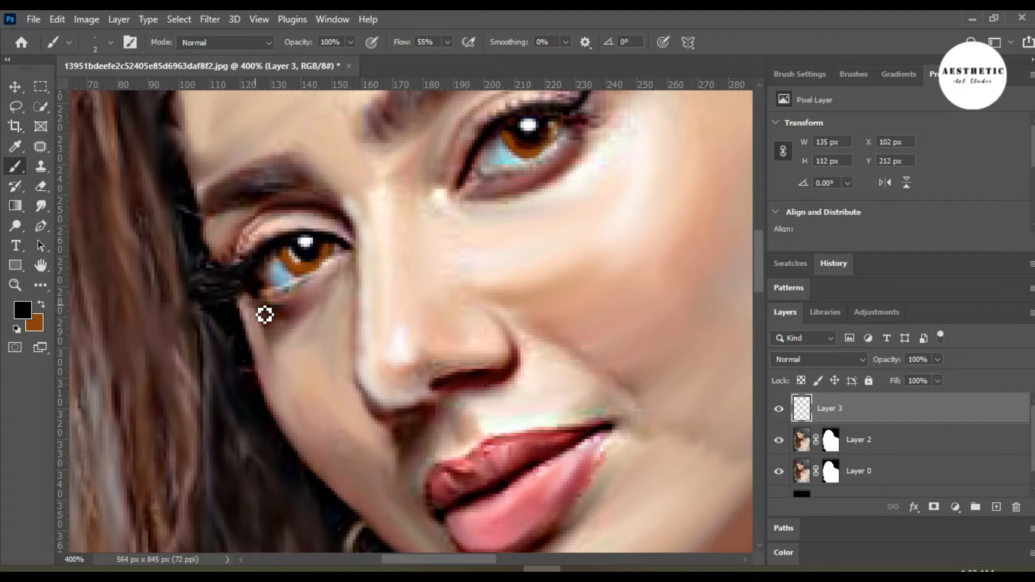
Fill in and smooth the arched eyebrow on the near side of the face with dark purplish-brown tones sampled from the brow.
{"action": "mouse_move", "coordinate": [439, 161]}
{"action": "left_mouse_down"}
{"action": "mouse_move", "coordinate": [393, 281]}
{"action": "mouse_move", "coordinate": [359, 273]}
{"action": "left_mouse_up"}
{"action": "left_click", "coordinate": [424, 146], "text": "alt"}
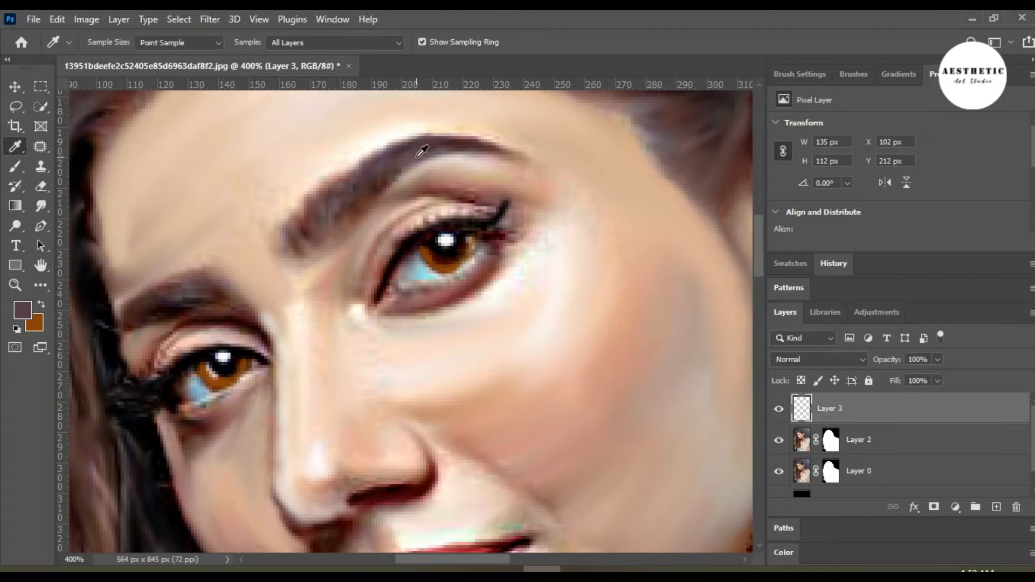
{"action": "left_click_drag", "start_coordinate": [307, 235], "coordinate": [331, 238]}
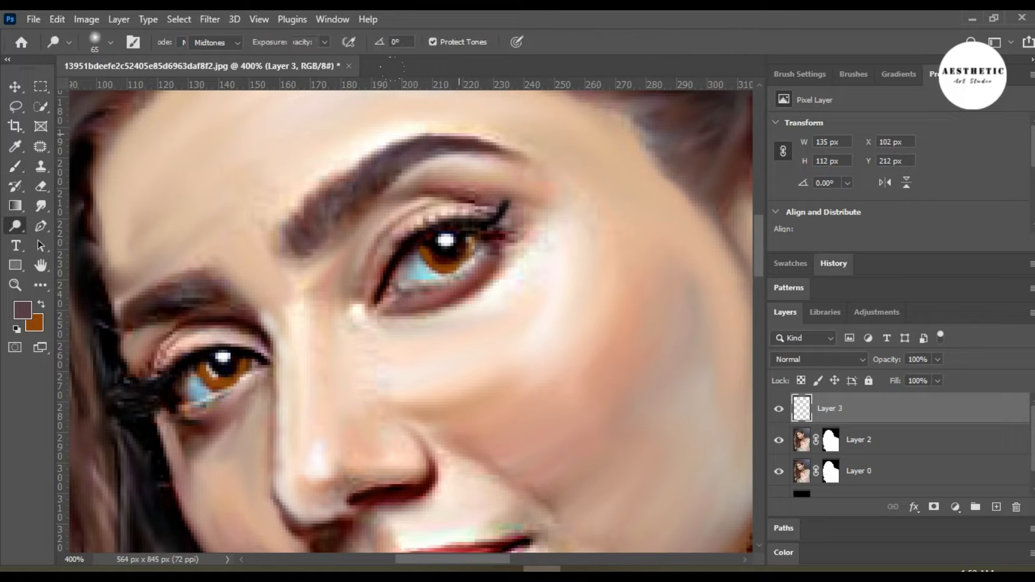
{"action": "left_click", "coordinate": [463, 135], "text": "alt"}
{"action": "mouse_move", "coordinate": [315, 226]}
{"action": "left_mouse_down"}
{"action": "mouse_move", "coordinate": [336, 241]}
{"action": "mouse_move", "coordinate": [331, 205]}
{"action": "mouse_move", "coordinate": [344, 230]}
{"action": "mouse_move", "coordinate": [353, 195]}
{"action": "mouse_move", "coordinate": [368, 185]}
{"action": "mouse_move", "coordinate": [426, 156]}
{"action": "mouse_move", "coordinate": [489, 153]}
{"action": "left_mouse_up"}
Set the brush to white at 27% opacity and paint a soft 6 px highlight on the brow bone under the arched eyebrow.
{"action": "key", "text": "d"}
{"action": "key", "text": "x"}
{"action": "key", "text": "bracketright"}
{"action": "key", "text": "bracketright"}
{"action": "key", "text": "bracketright"}
{"action": "key", "text": "bracketright"}
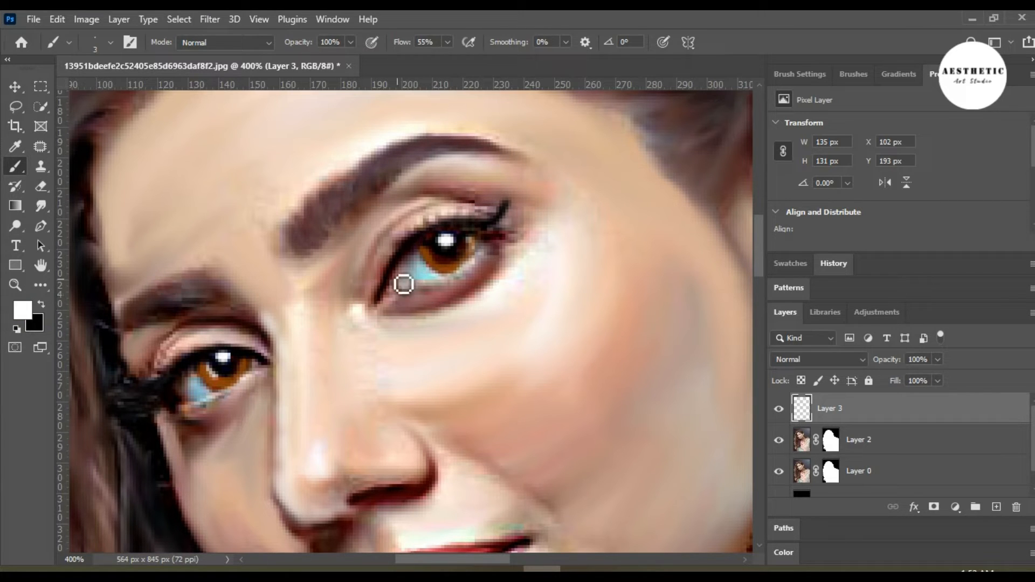
{"action": "left_click", "coordinate": [350, 42]}
{"action": "left_click", "coordinate": [486, 187]}
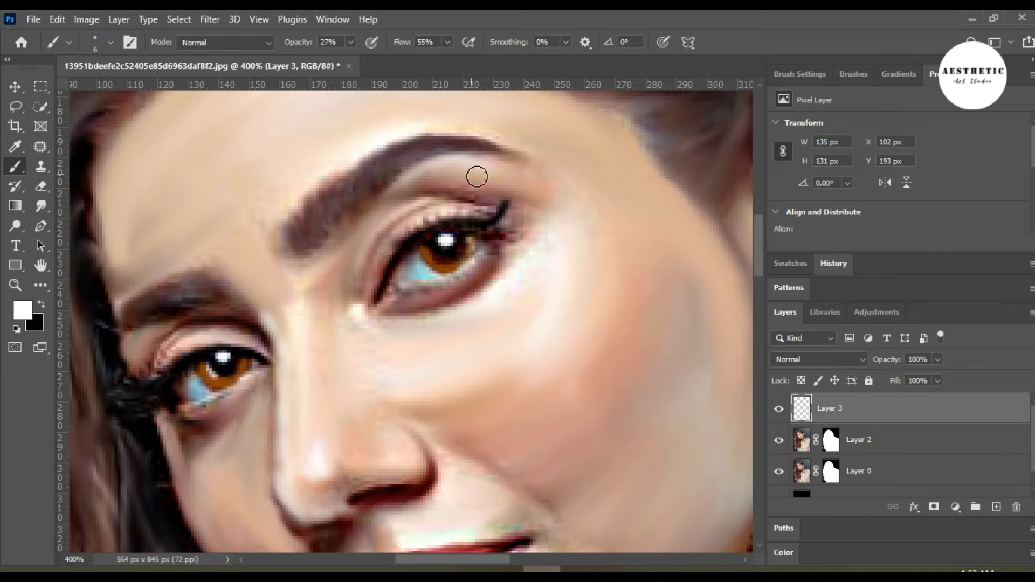
{"action": "mouse_move", "coordinate": [454, 168]}
{"action": "left_mouse_down"}
{"action": "mouse_move", "coordinate": [479, 167]}
{"action": "mouse_move", "coordinate": [396, 201]}
{"action": "mouse_move", "coordinate": [445, 170]}
{"action": "mouse_move", "coordinate": [491, 172]}
{"action": "left_mouse_up"}
Brush faint white highlights onto the lips and the shaded side of the forehead, enlarging the brush for the forehead.
{"action": "key", "text": "ctrl+1"}
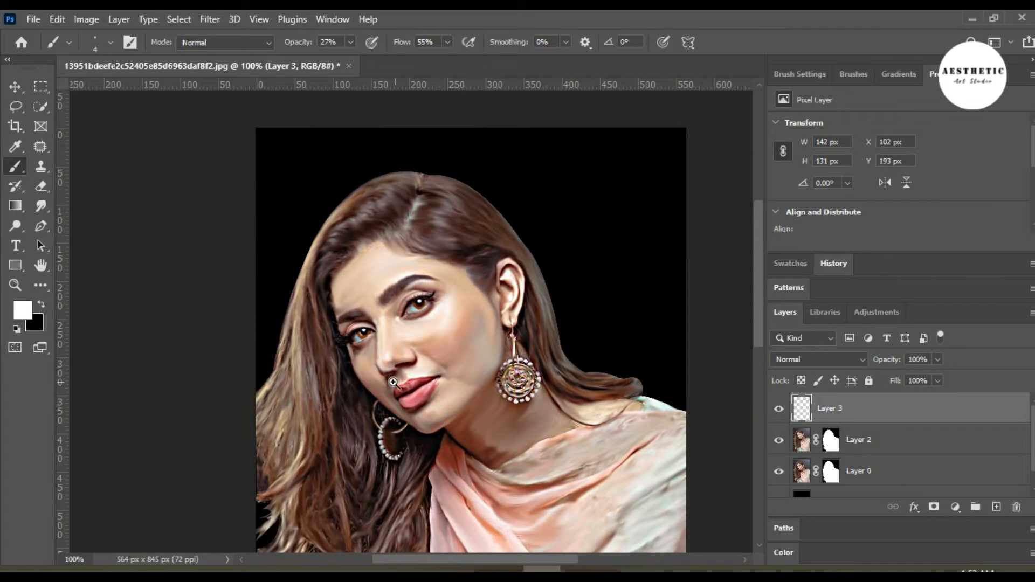
{"action": "left_click", "coordinate": [392, 382]}
{"action": "left_click_drag", "start_coordinate": [445, 406], "coordinate": [393, 369]}
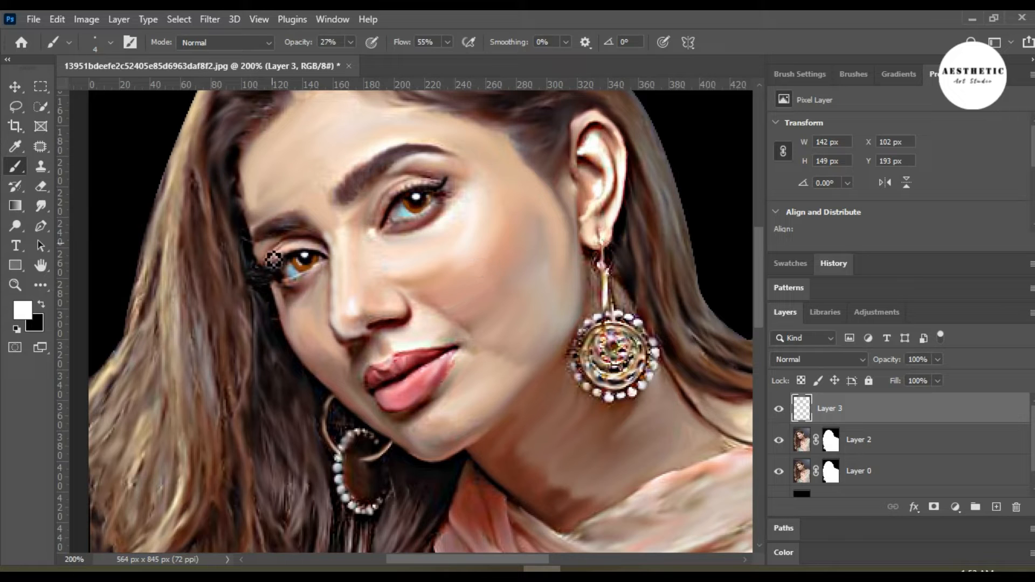
{"action": "key", "text": "bracketright"}
{"action": "key", "text": "bracketright"}
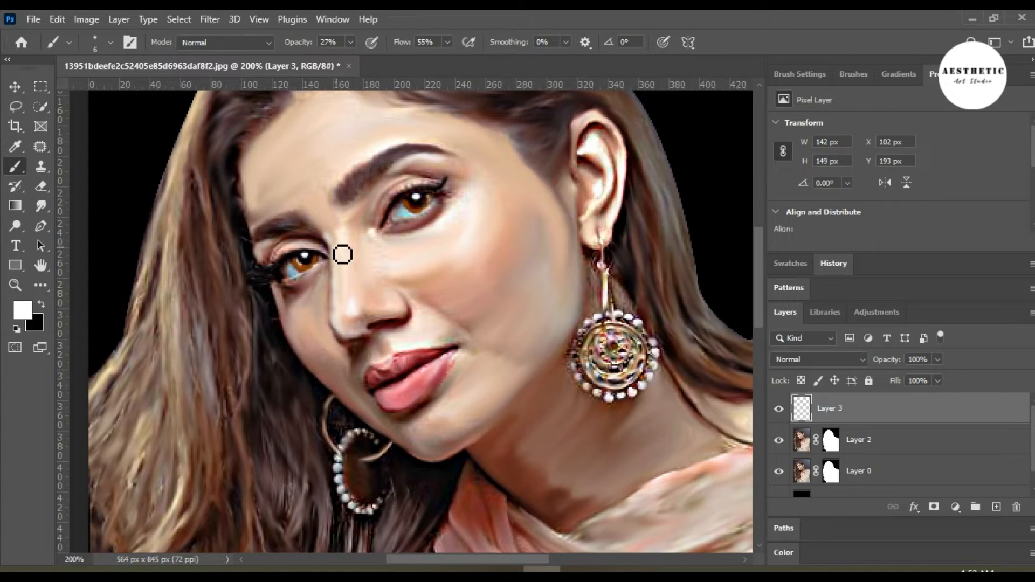
{"action": "key", "text": "bracketright"}
{"action": "mouse_move", "coordinate": [260, 164]}
{"action": "left_mouse_down"}
{"action": "mouse_move", "coordinate": [260, 206]}
{"action": "mouse_move", "coordinate": [257, 166]}
{"action": "mouse_move", "coordinate": [268, 152]}
{"action": "mouse_move", "coordinate": [255, 177]}
{"action": "mouse_move", "coordinate": [259, 225]}
{"action": "mouse_move", "coordinate": [261, 161]}
{"action": "mouse_move", "coordinate": [284, 136]}
{"action": "mouse_move", "coordinate": [258, 200]}
{"action": "left_mouse_up"}
Set the opacity of Layer 3 to 50%.
{"action": "left_click", "coordinate": [937, 358]}
{"action": "left_click_drag", "start_coordinate": [941, 377], "coordinate": [898, 378]}
{"action": "key", "text": "ctrl+minus"}
{"action": "key", "text": "space"}
{"action": "mouse_move", "coordinate": [457, 397]}
{"action": "left_mouse_down"}
{"action": "mouse_move", "coordinate": [446, 353]}
{"action": "mouse_move", "coordinate": [452, 380]}
{"action": "left_mouse_up"}
Paint light strands down the long hair beside the face in a tan tone sampled from the hair, with the brush at 88% opacity.
{"action": "key", "text": "i"}
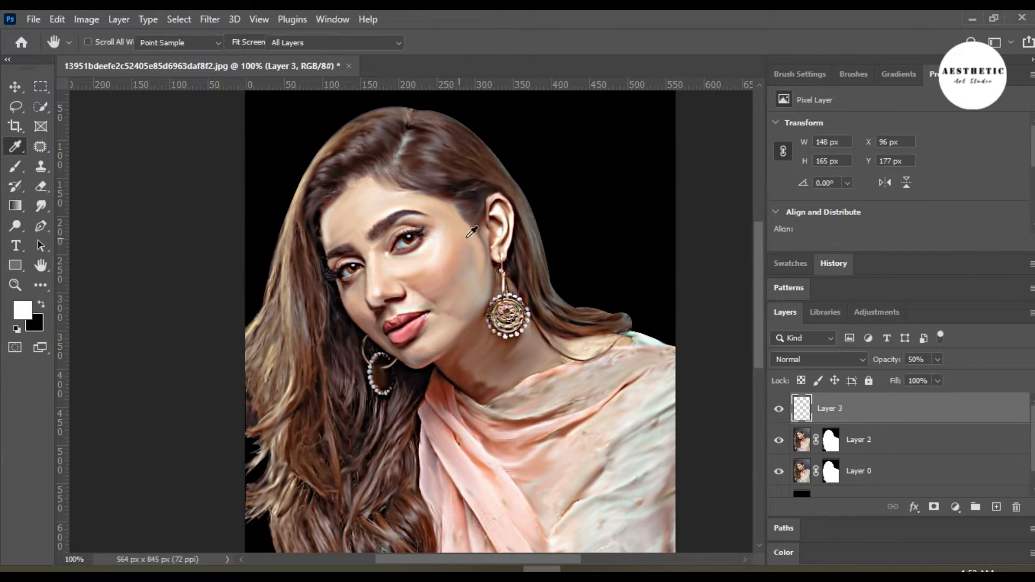
{"action": "left_click", "coordinate": [265, 376]}
{"action": "key", "text": "b"}
{"action": "mouse_move", "coordinate": [297, 304]}
{"action": "left_mouse_down"}
{"action": "mouse_move", "coordinate": [300, 352]}
{"action": "mouse_move", "coordinate": [296, 312]}
{"action": "left_mouse_up"}
{"action": "key", "text": "bracketleft"}
{"action": "key", "text": "8"}
{"action": "key", "text": "8"}
{"action": "mouse_move", "coordinate": [296, 265]}
{"action": "left_mouse_down"}
{"action": "mouse_move", "coordinate": [300, 389]}
{"action": "mouse_move", "coordinate": [290, 427]}
{"action": "mouse_move", "coordinate": [282, 325]}
{"action": "mouse_move", "coordinate": [270, 347]}
{"action": "mouse_move", "coordinate": [291, 330]}
{"action": "mouse_move", "coordinate": [284, 377]}
{"action": "mouse_move", "coordinate": [285, 348]}
{"action": "left_mouse_up"}
{"action": "key", "text": "bracketright"}
{"action": "key", "text": "bracketright"}
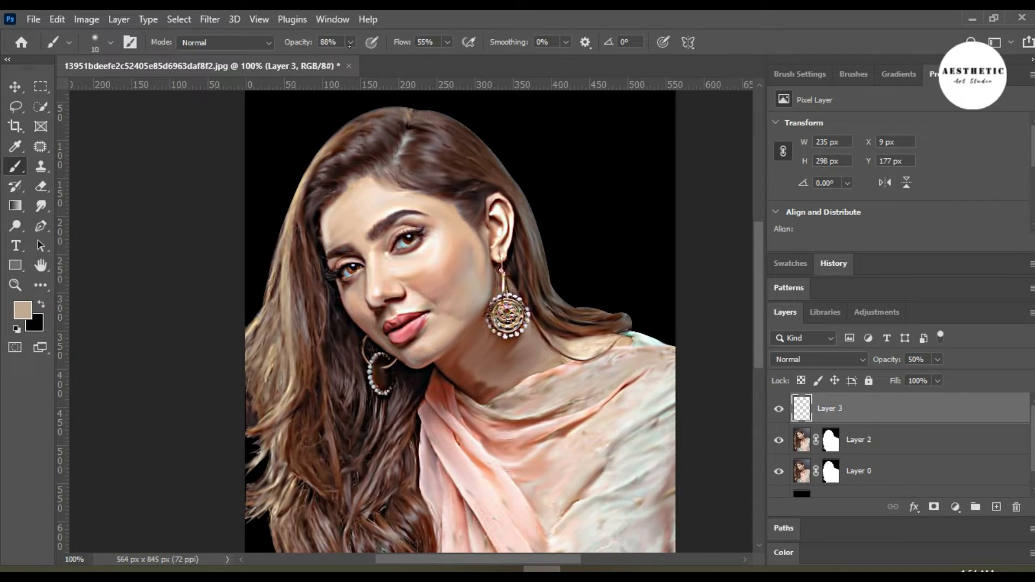
Set the brush opacity to 100%, add a new layer and paint a tan strand down the hair beside the face.
{"action": "left_click_drag", "start_coordinate": [351, 42], "coordinate": [541, 259]}
{"action": "left_click", "coordinate": [992, 510]}
{"action": "left_click_drag", "start_coordinate": [300, 224], "coordinate": [297, 315]}
{"action": "key", "text": "bracketleft"}
{"action": "key", "text": "bracketleft"}
{"action": "key", "text": "bracketleft"}
{"action": "key", "text": "bracketleft"}
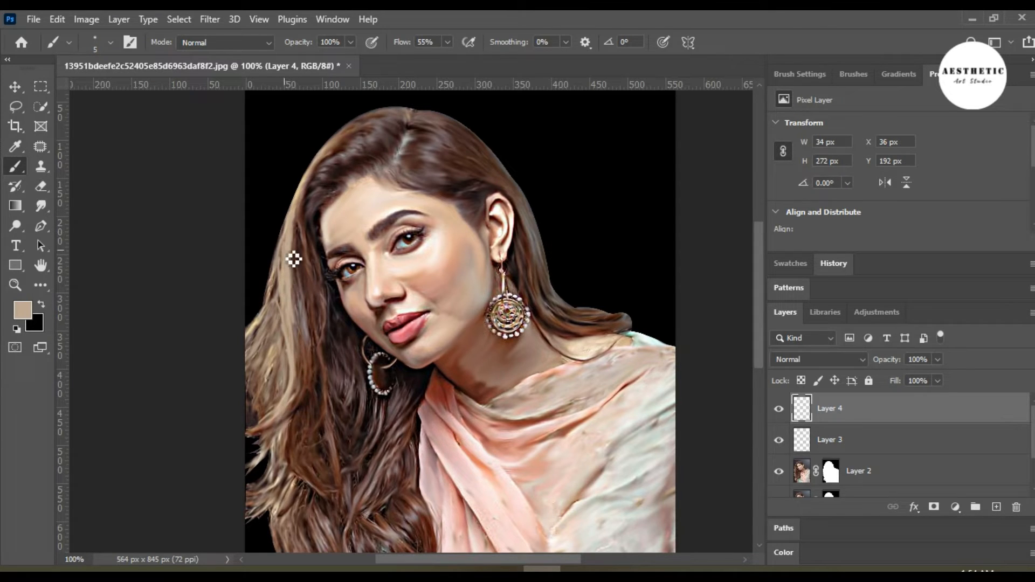
Sample a dark greyish-brown tone from the hair above the forehead for the brush.
{"action": "key", "text": "i"}
{"action": "left_click", "coordinate": [342, 164]}
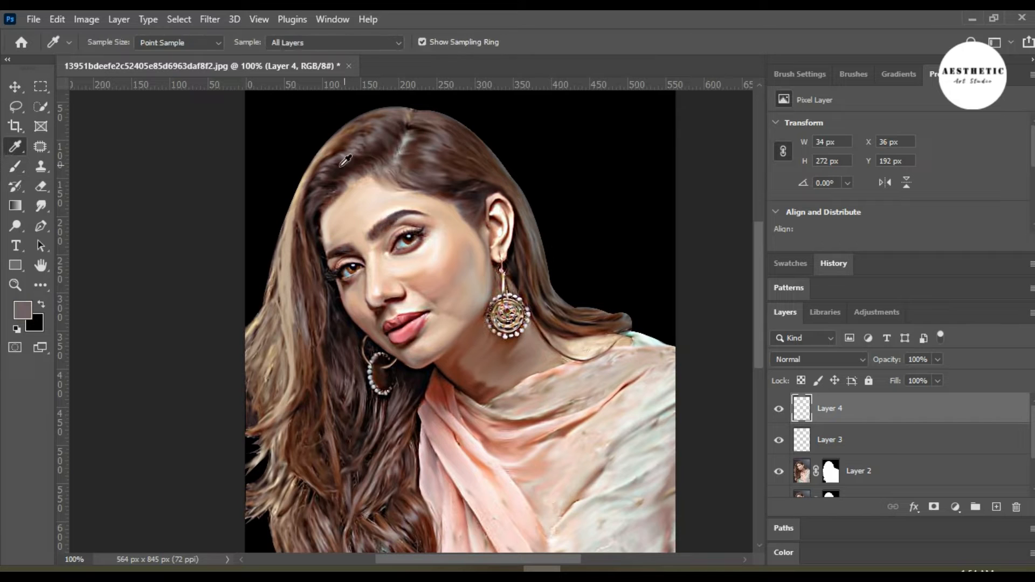
{"action": "key", "text": "b"}
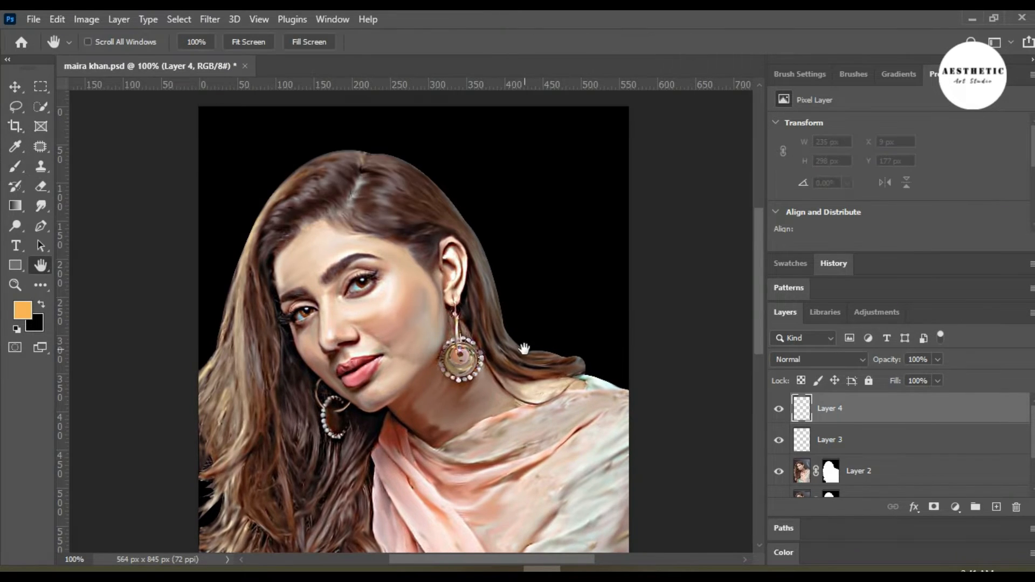
Move Layer 4 below Layer 0, directly above the black background layer.
{"action": "left_click_drag", "start_coordinate": [500, 321], "coordinate": [497, 300]}
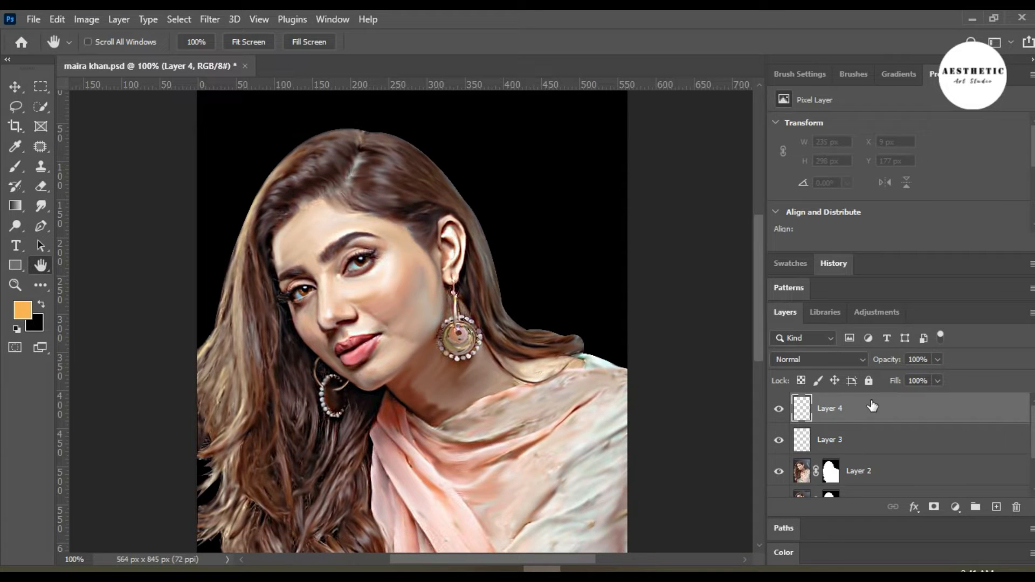
{"action": "left_click_drag", "start_coordinate": [872, 405], "coordinate": [881, 473]}
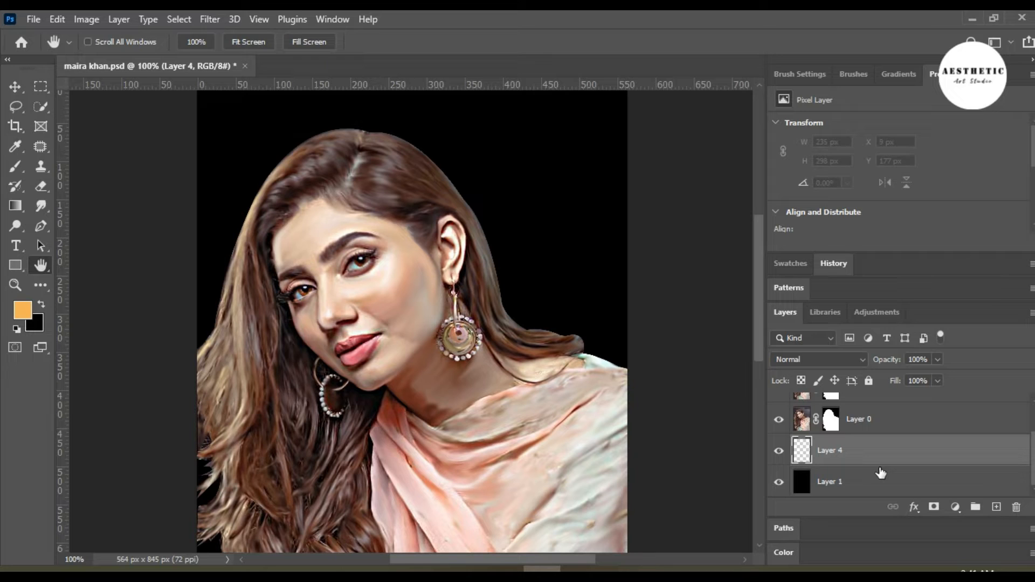
{"action": "key", "text": "ctrl+0"}
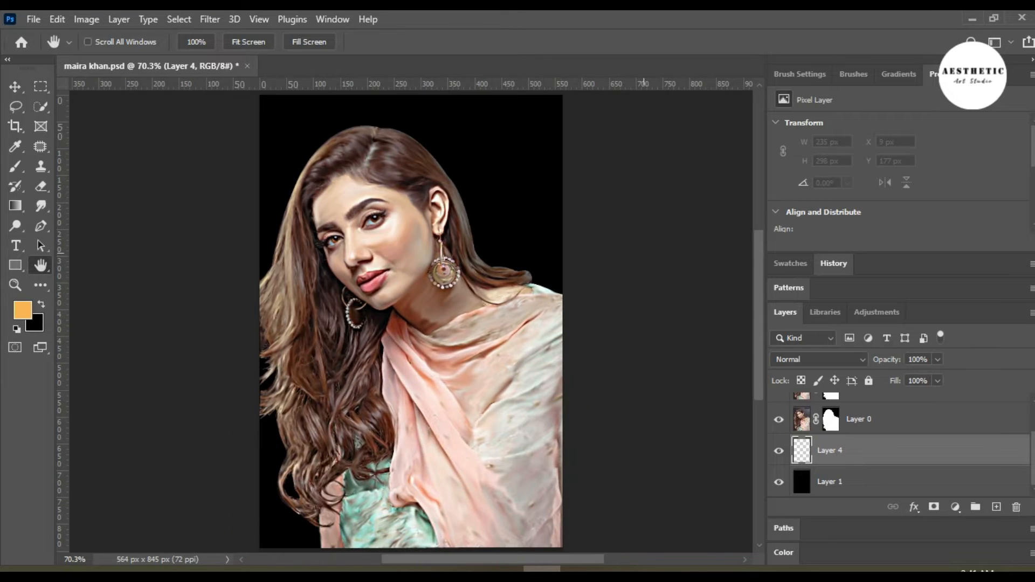
Paint a soft orange glow around the edges of the black background with a 250 px brush at 12% opacity.
{"action": "key", "text": "ctrl+r"}
{"action": "key", "text": "b"}
{"action": "left_click_drag", "start_coordinate": [546, 102], "coordinate": [371, 70]}
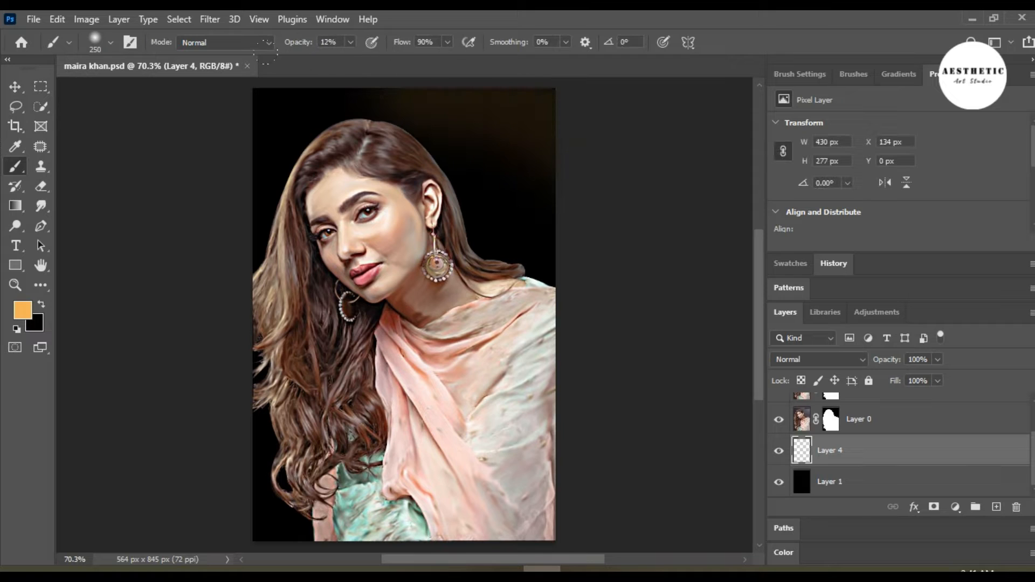
{"action": "mouse_move", "coordinate": [259, 54]}
{"action": "left_mouse_down"}
{"action": "mouse_move", "coordinate": [149, 181]}
{"action": "mouse_move", "coordinate": [149, 361]}
{"action": "left_mouse_up"}
{"action": "mouse_move", "coordinate": [191, 461]}
{"action": "left_mouse_down"}
{"action": "mouse_move", "coordinate": [358, 551]}
{"action": "mouse_move", "coordinate": [184, 241]}
{"action": "mouse_move", "coordinate": [191, 96]}
{"action": "mouse_move", "coordinate": [287, 31]}
{"action": "mouse_move", "coordinate": [560, 222]}
{"action": "mouse_move", "coordinate": [563, 171]}
{"action": "mouse_move", "coordinate": [194, 109]}
{"action": "mouse_move", "coordinate": [194, 221]}
{"action": "mouse_move", "coordinate": [184, 142]}
{"action": "mouse_move", "coordinate": [287, 504]}
{"action": "left_mouse_up"}
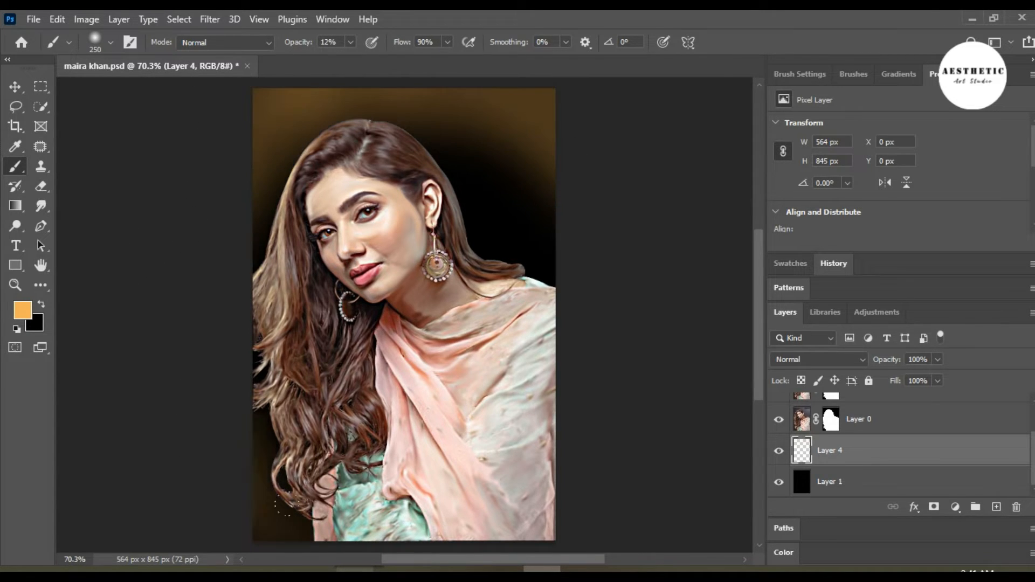
Change the foreground colour to a dark blue with hue 195 for the background brush.
{"action": "left_click", "coordinate": [22, 310]}
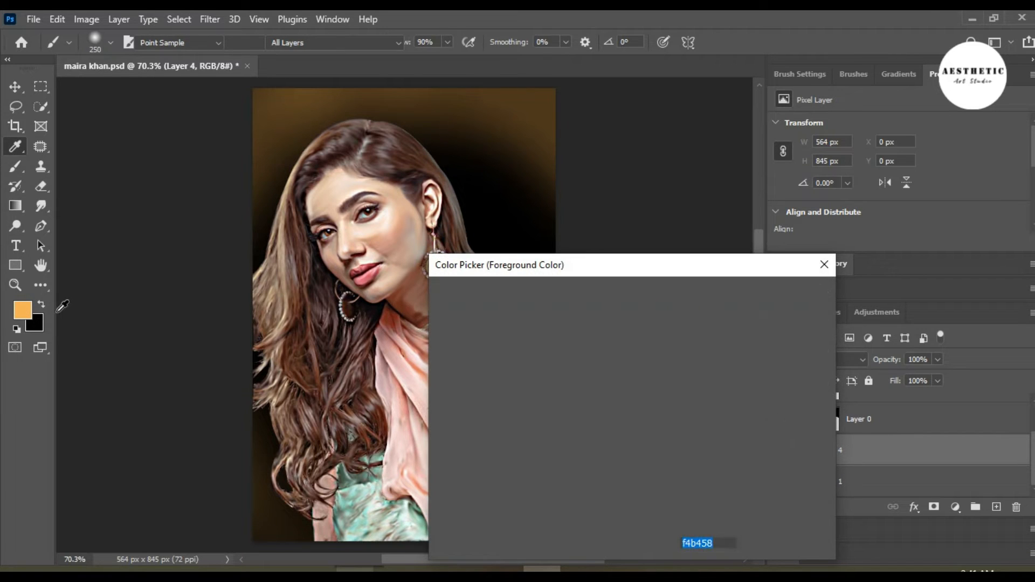
{"action": "left_click", "coordinate": [649, 418]}
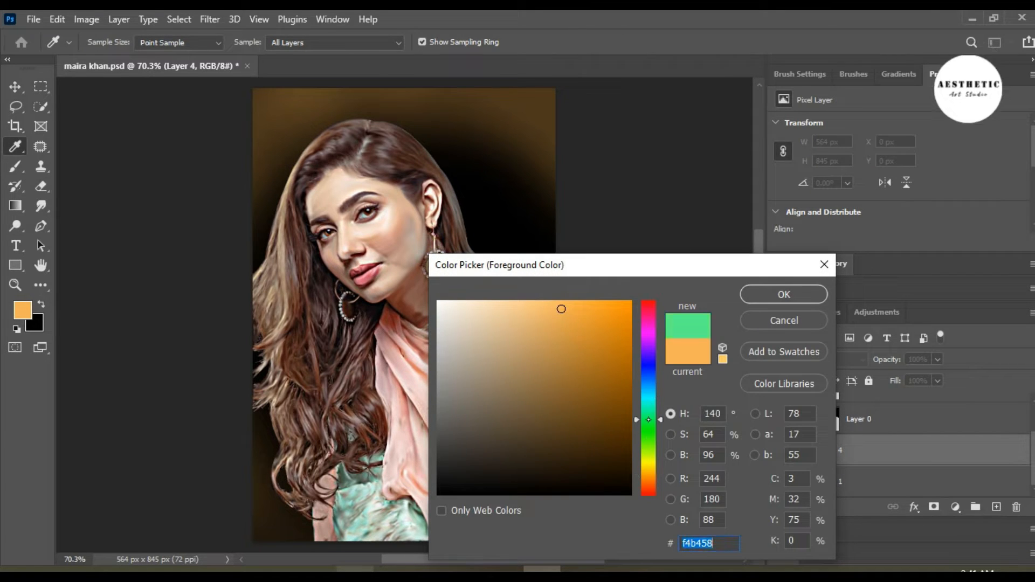
{"action": "left_click", "coordinate": [609, 437]}
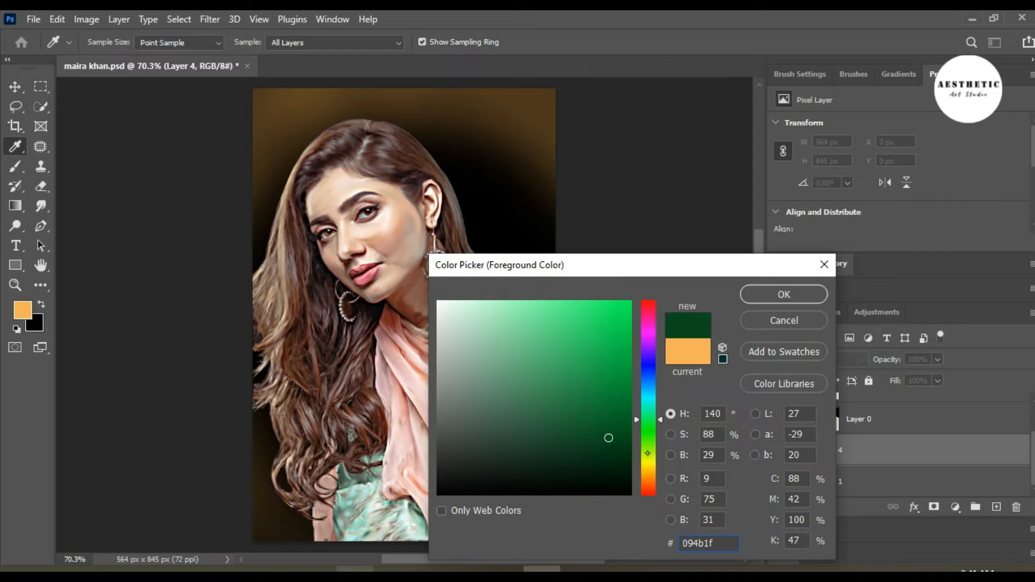
{"action": "left_click", "coordinate": [649, 410]}
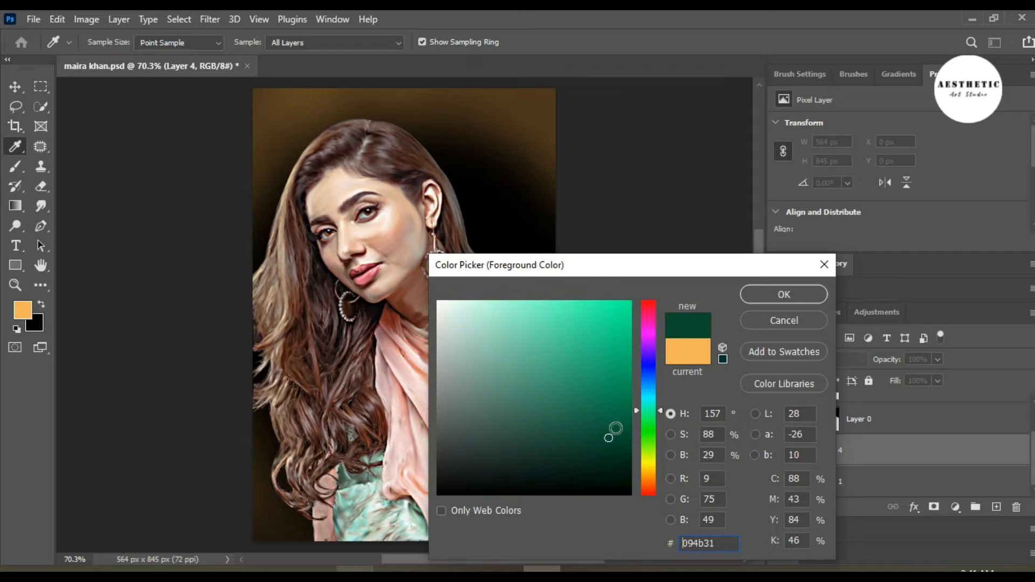
{"action": "left_click", "coordinate": [651, 391]}
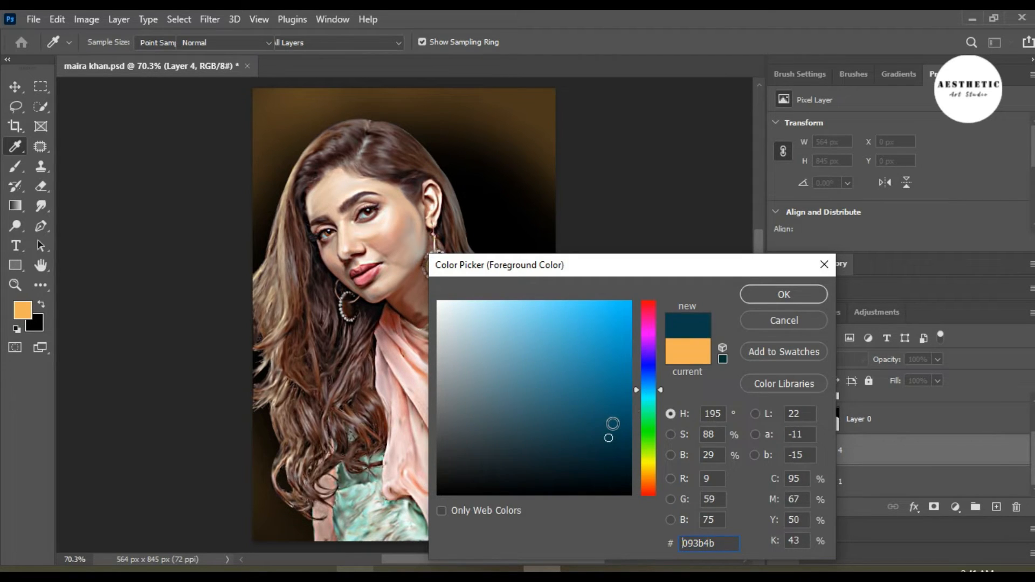
{"action": "key", "text": "Return"}
{"action": "key", "text": "b"}
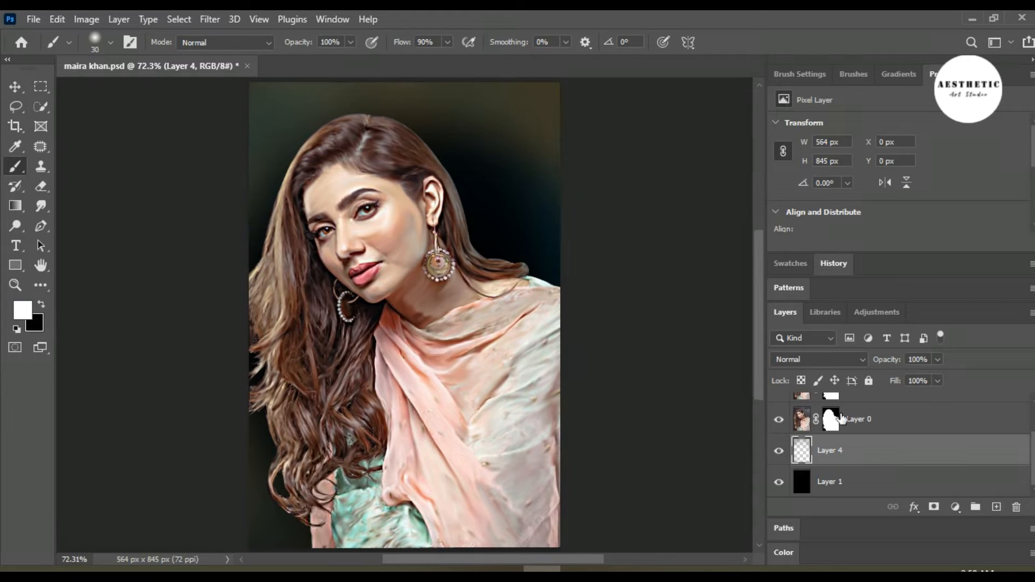
Add a new layer above Layer 3 and choose a bright red foreground colour for the lips.
{"action": "scroll", "coordinate": [882, 411], "scroll_direction": "up", "scroll_amount": 2}
{"action": "key", "text": "ctrl+shift+alt+n"}
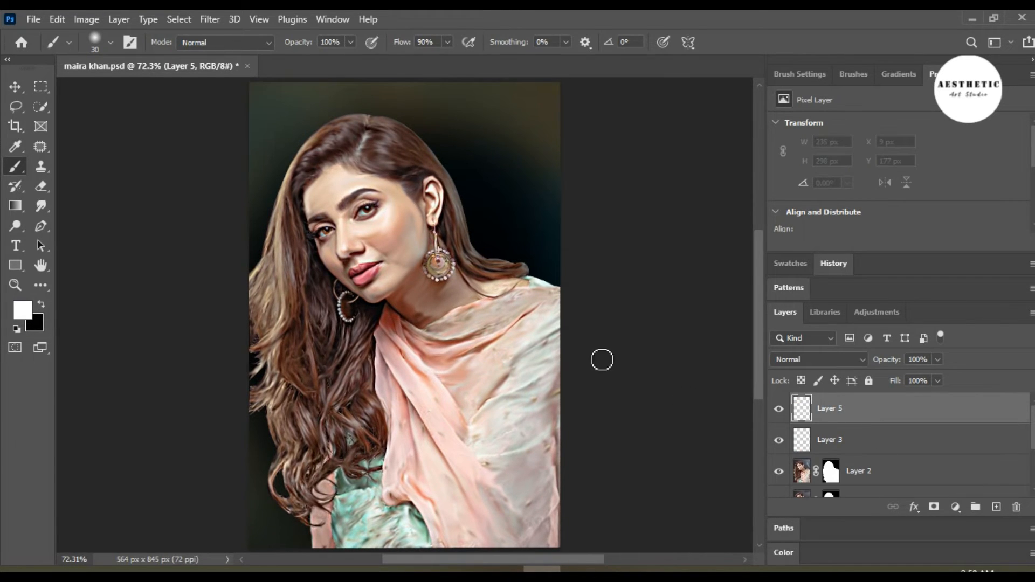
{"action": "key", "text": "z"}
{"action": "left_click", "coordinate": [356, 277]}
{"action": "left_click", "coordinate": [22, 310]}
{"action": "left_click", "coordinate": [606, 324]}
{"action": "left_click", "coordinate": [783, 294]}
Set the new layer's opacity to 43% and paint both lips red.
{"action": "left_click", "coordinate": [937, 360]}
{"action": "left_click_drag", "start_coordinate": [941, 375], "coordinate": [898, 375]}
{"action": "left_click", "coordinate": [558, 324]}
{"action": "left_click", "coordinate": [366, 300]}
{"action": "key", "text": "b"}
{"action": "mouse_move", "coordinate": [324, 284]}
{"action": "left_mouse_down"}
{"action": "mouse_move", "coordinate": [360, 295]}
{"action": "mouse_move", "coordinate": [406, 245]}
{"action": "mouse_move", "coordinate": [398, 266]}
{"action": "mouse_move", "coordinate": [322, 292]}
{"action": "mouse_move", "coordinate": [363, 299]}
{"action": "mouse_move", "coordinate": [402, 245]}
{"action": "mouse_move", "coordinate": [382, 294]}
{"action": "mouse_move", "coordinate": [354, 239]}
{"action": "mouse_move", "coordinate": [309, 275]}
{"action": "mouse_move", "coordinate": [328, 265]}
{"action": "mouse_move", "coordinate": [308, 267]}
{"action": "mouse_move", "coordinate": [312, 257]}
{"action": "mouse_move", "coordinate": [376, 233]}
{"action": "mouse_move", "coordinate": [467, 376]}
{"action": "left_mouse_up"}
Reduce the brush size and add another new layer above the red lip layer for the eyelashes.
{"action": "key", "text": "bracketleft"}
{"action": "key", "text": "bracketleft"}
{"action": "key", "text": "bracketleft"}
{"action": "key", "text": "space"}
{"action": "key", "text": "space"}
{"action": "left_click_drag", "start_coordinate": [386, 218], "coordinate": [414, 303]}
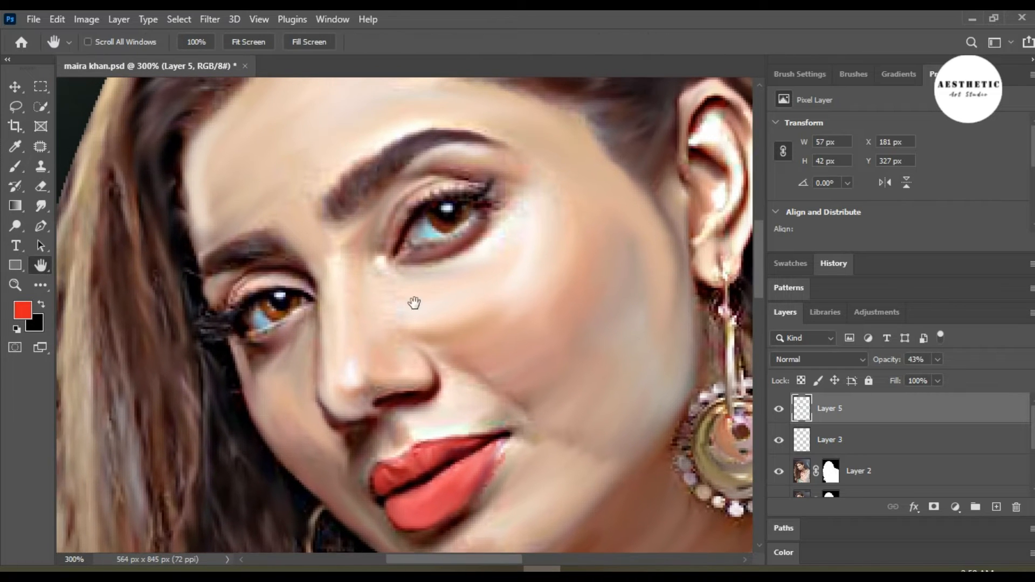
{"action": "key", "text": "ctrl+shift+alt+n"}
{"action": "key", "text": "x"}
{"action": "key", "text": "x"}
Paint fine black eyelashes along the upper lids of both eyes with a 1 px brush.
{"action": "key", "text": "z"}
{"action": "left_click", "coordinate": [440, 211]}
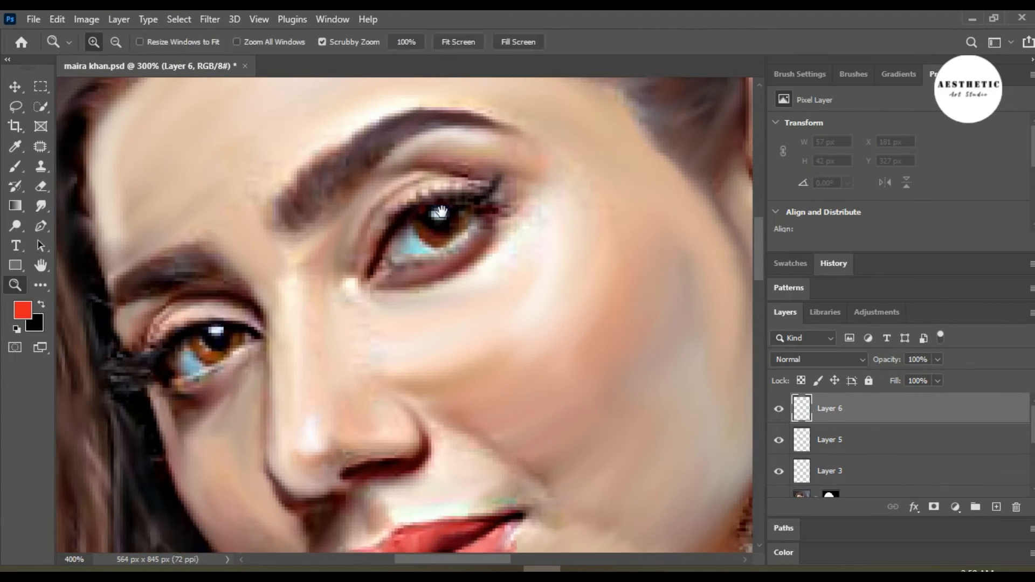
{"action": "left_click_drag", "start_coordinate": [441, 212], "coordinate": [431, 246]}
{"action": "key", "text": "b"}
{"action": "left_click_drag", "start_coordinate": [485, 220], "coordinate": [463, 238]}
{"action": "key", "text": "ctrl+z"}
{"action": "key", "text": "x"}
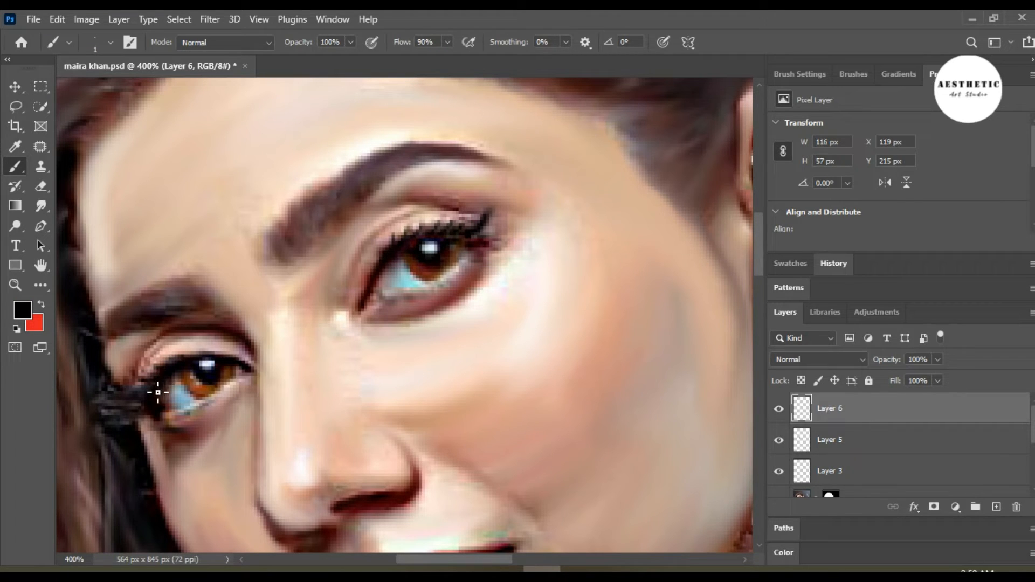
{"action": "left_click_drag", "start_coordinate": [158, 393], "coordinate": [134, 415]}
Switch to white, enlarge the soft brush and paint a highlight on the tip of the nose.
{"action": "key", "text": "bracketright"}
{"action": "key", "text": "d"}
{"action": "key", "text": "x"}
{"action": "left_click_drag", "start_coordinate": [346, 426], "coordinate": [344, 339]}
{"action": "key", "text": "bracketright"}
{"action": "key", "text": "bracketright"}
{"action": "key", "text": "bracketright"}
{"action": "key", "text": "bracketright"}
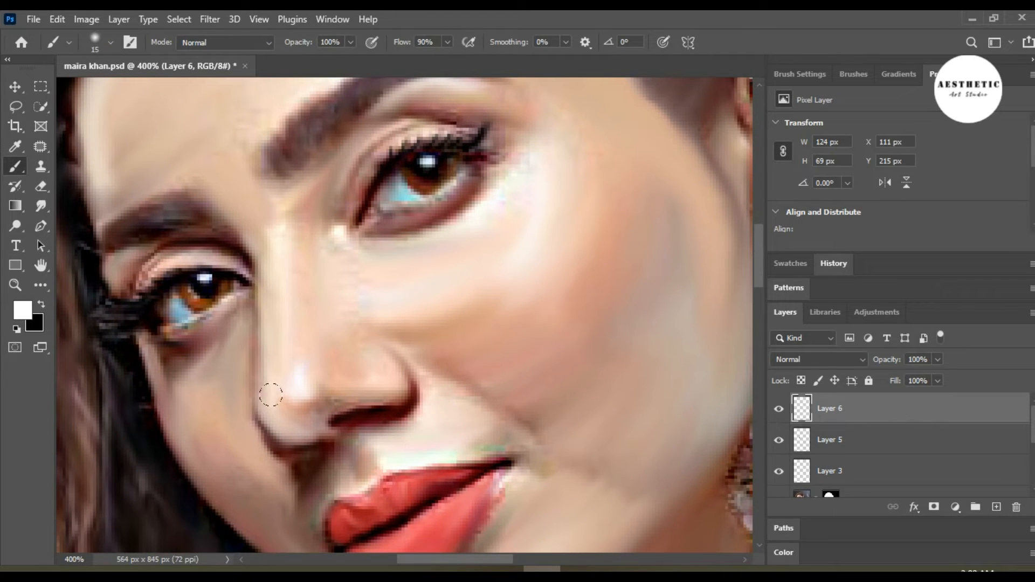
{"action": "key", "text": "bracketright"}
{"action": "left_click_drag", "start_coordinate": [271, 396], "coordinate": [285, 416]}
Paint a white highlight on the brow bone under the arched eyebrow with a smaller soft brush.
{"action": "left_click_drag", "start_coordinate": [429, 231], "coordinate": [397, 327]}
{"action": "key", "text": "bracketleft"}
{"action": "mouse_move", "coordinate": [401, 180]}
{"action": "left_mouse_down"}
{"action": "mouse_move", "coordinate": [440, 181]}
{"action": "mouse_move", "coordinate": [331, 217]}
{"action": "left_mouse_up"}
{"action": "key", "text": "bracketleft"}
{"action": "key", "text": "bracketleft"}
{"action": "key", "text": "ctrl+minus"}
{"action": "key", "text": "ctrl+minus"}
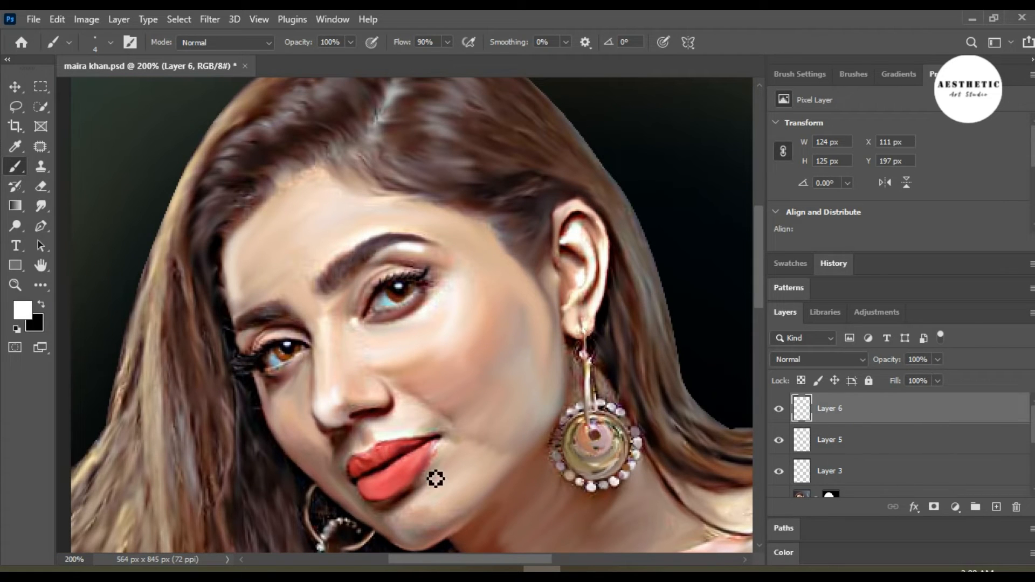
Choose a red foreground colour for the blush and add a new layer above Layer 6.
{"action": "left_click", "coordinate": [22, 311]}
{"action": "left_click", "coordinate": [587, 334]}
{"action": "left_click", "coordinate": [783, 294]}
{"action": "left_click", "coordinate": [996, 507]}
Lower the new layer's opacity and paint soft red blush on the near cheek with a much larger brush.
{"action": "key", "text": "bracketright"}
{"action": "key", "text": "bracketright"}
{"action": "key", "text": "bracketright"}
{"action": "key", "text": "bracketright"}
{"action": "key", "text": "bracketright"}
{"action": "key", "text": "bracketright"}
{"action": "key", "text": "bracketright"}
{"action": "key", "text": "bracketright"}
{"action": "key", "text": "bracketright"}
{"action": "key", "text": "bracketright"}
{"action": "key", "text": "bracketright"}
{"action": "key", "text": "bracketright"}
{"action": "key", "text": "bracketright"}
{"action": "key", "text": "bracketright"}
{"action": "key", "text": "bracketright"}
{"action": "key", "text": "bracketright"}
{"action": "left_click", "coordinate": [937, 359]}
{"action": "left_click_drag", "start_coordinate": [941, 377], "coordinate": [901, 377]}
{"action": "left_click", "coordinate": [430, 333]}
{"action": "left_click", "coordinate": [444, 360]}
{"action": "left_click_drag", "start_coordinate": [423, 338], "coordinate": [454, 339]}
Add a new layer and paint soft white highlights on the cheekbone beside the eye and on the forehead with a 30 px brush.
{"action": "left_click", "coordinate": [995, 506]}
{"action": "left_click", "coordinate": [17, 329]}
{"action": "left_click", "coordinate": [41, 305]}
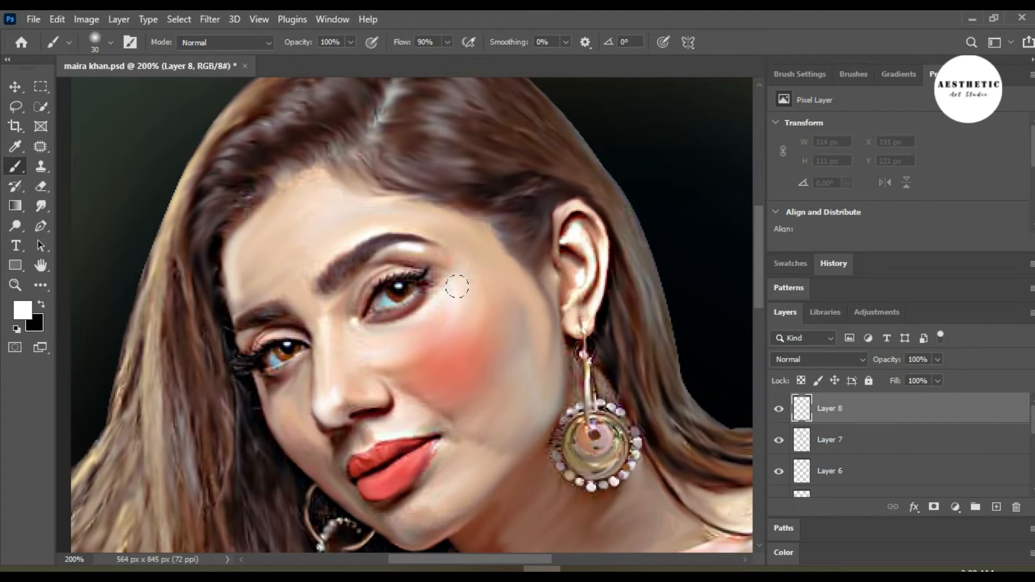
{"action": "left_click_drag", "start_coordinate": [457, 287], "coordinate": [434, 288]}
{"action": "mouse_move", "coordinate": [247, 271]}
{"action": "left_mouse_down"}
{"action": "mouse_move", "coordinate": [237, 253]}
{"action": "mouse_move", "coordinate": [262, 241]}
{"action": "mouse_move", "coordinate": [250, 248]}
{"action": "mouse_move", "coordinate": [270, 252]}
{"action": "left_mouse_up"}
Paint small white glints on the upper and lower lips with a 3 px brush.
{"action": "key", "text": "bracketleft"}
{"action": "key", "text": "bracketleft"}
{"action": "key", "text": "bracketleft"}
{"action": "key", "text": "bracketleft"}
{"action": "key", "text": "bracketleft"}
{"action": "key", "text": "bracketleft"}
{"action": "key", "text": "bracketleft"}
{"action": "key", "text": "bracketleft"}
{"action": "key", "text": "bracketleft"}
{"action": "key", "text": "bracketleft"}
{"action": "key", "text": "bracketleft"}
{"action": "mouse_move", "coordinate": [355, 457]}
{"action": "left_mouse_down"}
{"action": "mouse_move", "coordinate": [381, 458]}
{"action": "mouse_move", "coordinate": [376, 494]}
{"action": "left_mouse_up"}
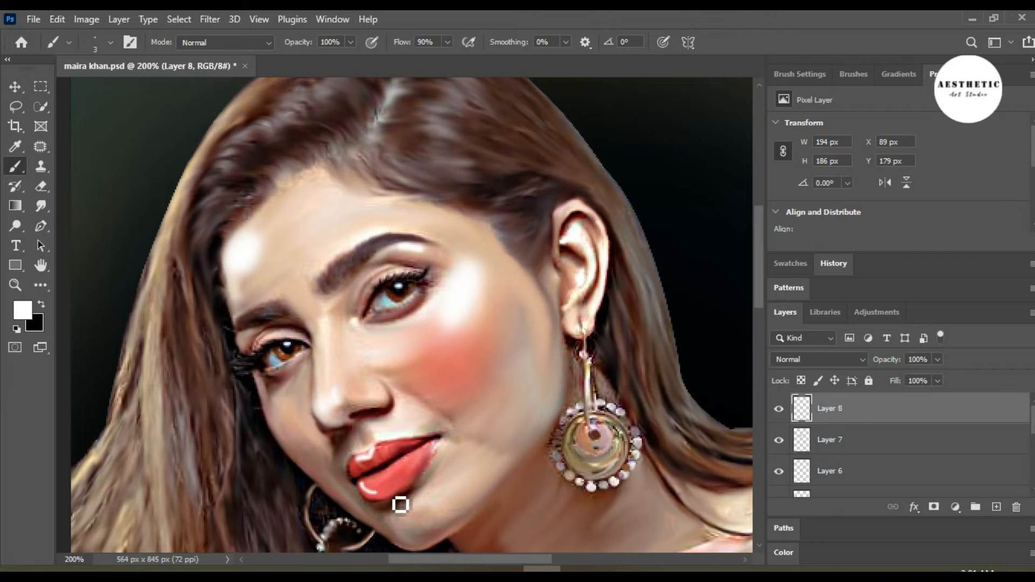
Paint a thin white highlight along the outer rim of the ear.
{"action": "key", "text": "space"}
{"action": "left_click_drag", "start_coordinate": [493, 371], "coordinate": [443, 381]}
{"action": "mouse_move", "coordinate": [532, 217]}
{"action": "left_mouse_down"}
{"action": "mouse_move", "coordinate": [544, 223]}
{"action": "mouse_move", "coordinate": [561, 271]}
{"action": "left_mouse_up"}
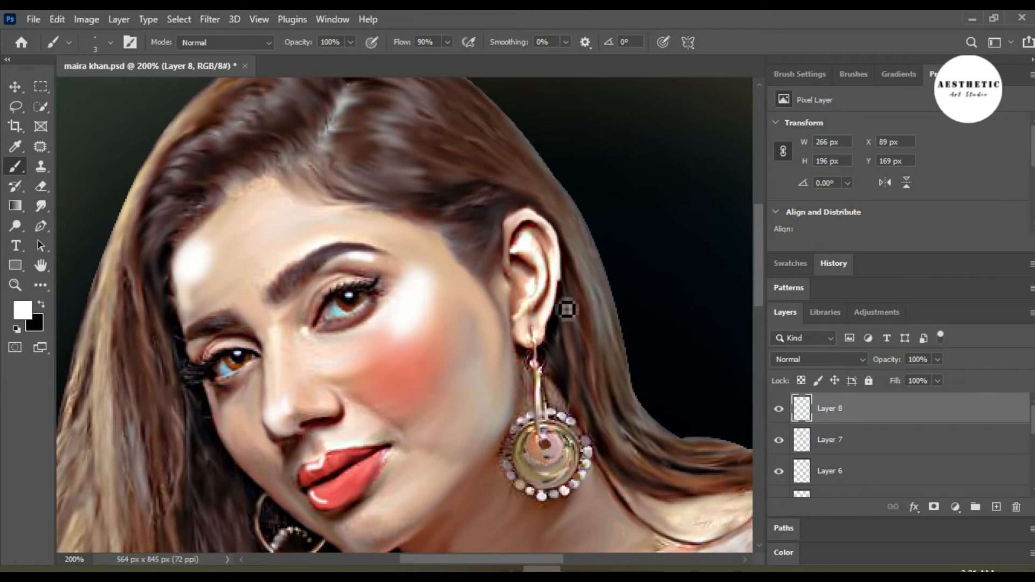
Set the opacity of the white highlight layer, Layer 8, to 43%.
{"action": "key", "text": "ctrl+0"}
{"action": "left_click", "coordinate": [937, 359]}
{"action": "left_click_drag", "start_coordinate": [942, 377], "coordinate": [897, 379]}
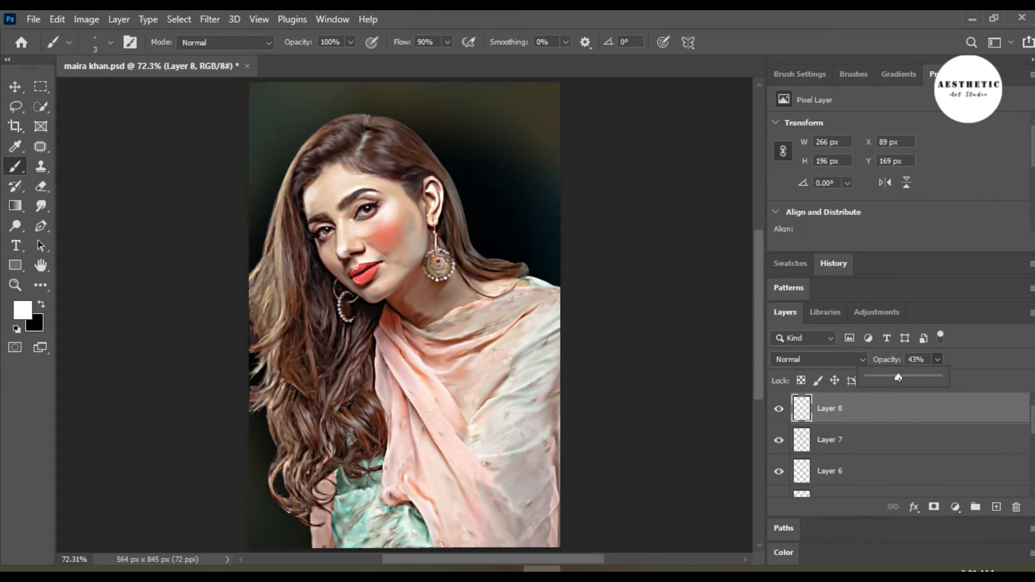
Sample the red of the lips and paint over the lower lip on Layer 8 with a 6 px brush.
{"action": "key", "text": "ctrl+space"}
{"action": "left_click", "coordinate": [360, 280], "text": "ctrl"}
{"action": "left_click", "coordinate": [360, 279], "text": "ctrl"}
{"action": "key", "text": "bracketright"}
{"action": "key", "text": "bracketright"}
{"action": "key", "text": "bracketright"}
{"action": "left_click", "coordinate": [369, 282], "text": "alt"}
{"action": "left_click_drag", "start_coordinate": [370, 289], "coordinate": [382, 294]}
{"action": "key", "text": "ctrl+0"}
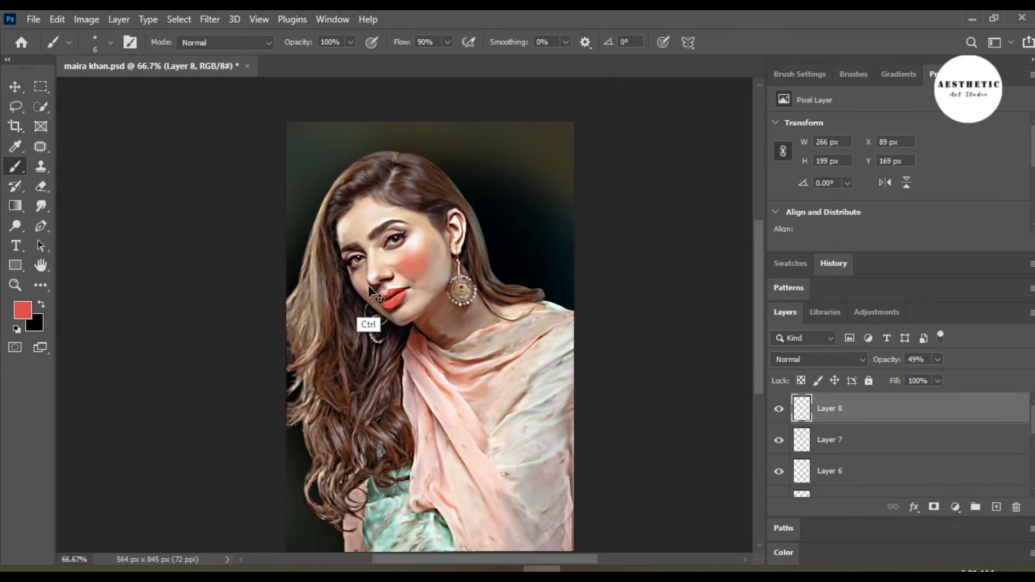
{"action": "key", "text": "ctrl+minus"}
{"action": "key", "text": "z"}
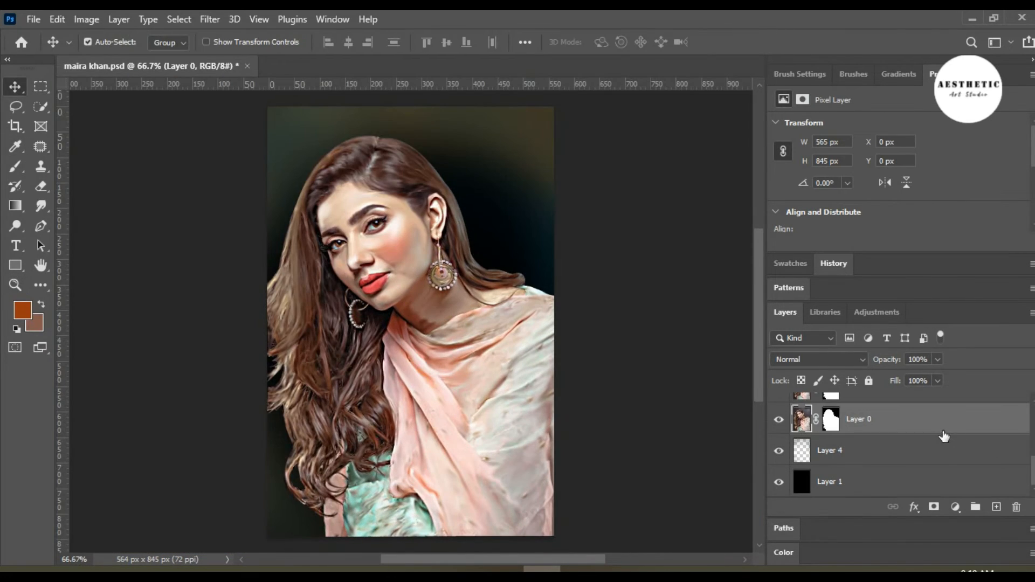
Move Layer 0 to the top of the layer stack and toggle its visibility to compare the original photo with the painting.
{"action": "mouse_move", "coordinate": [874, 408]}
{"action": "left_mouse_down"}
{"action": "mouse_move", "coordinate": [876, 366]}
{"action": "mouse_move", "coordinate": [862, 398]}
{"action": "left_mouse_up"}
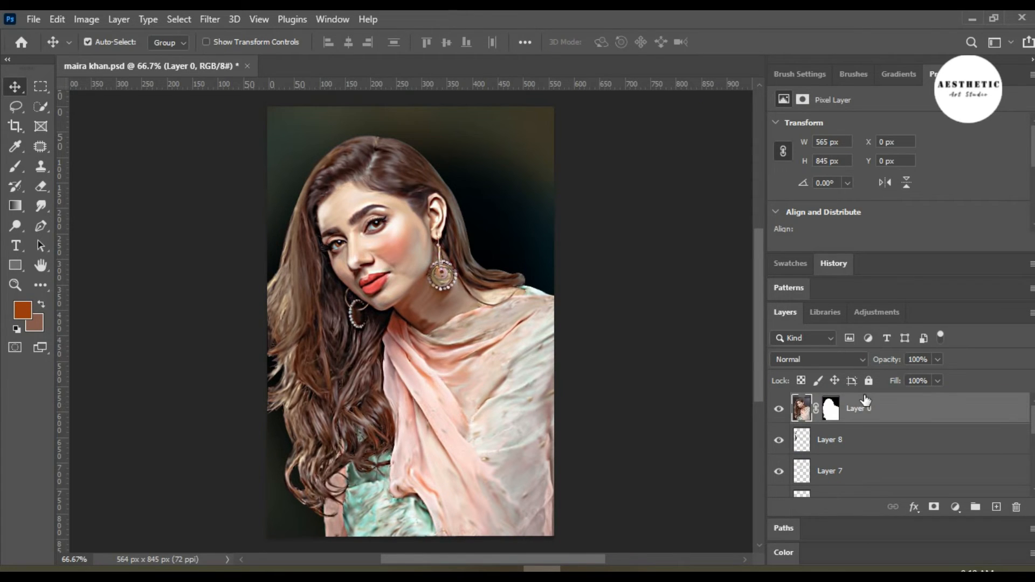
{"action": "left_click", "coordinate": [777, 410]}
{"action": "left_click", "coordinate": [778, 411]}
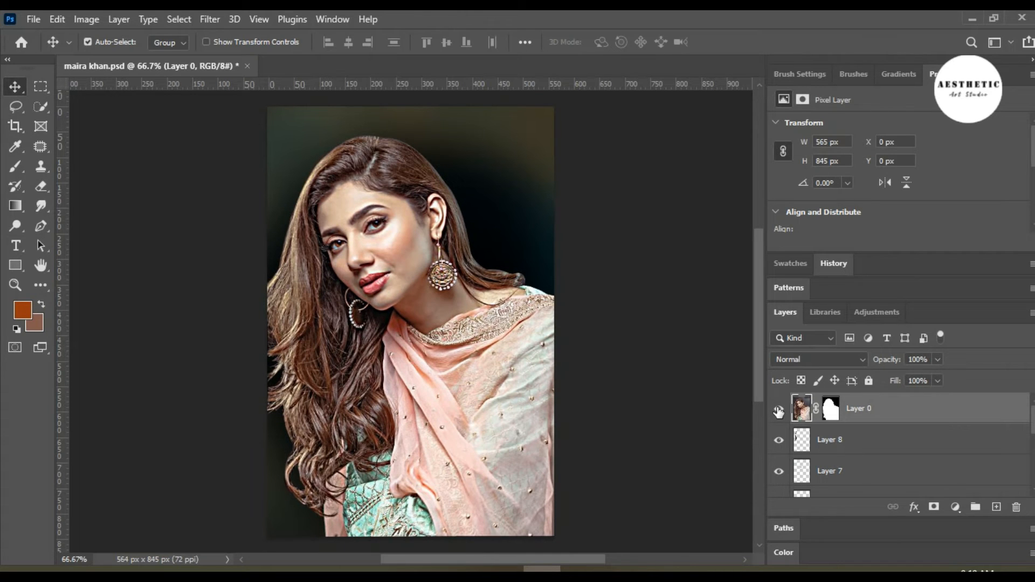
{"action": "left_click", "coordinate": [778, 411]}
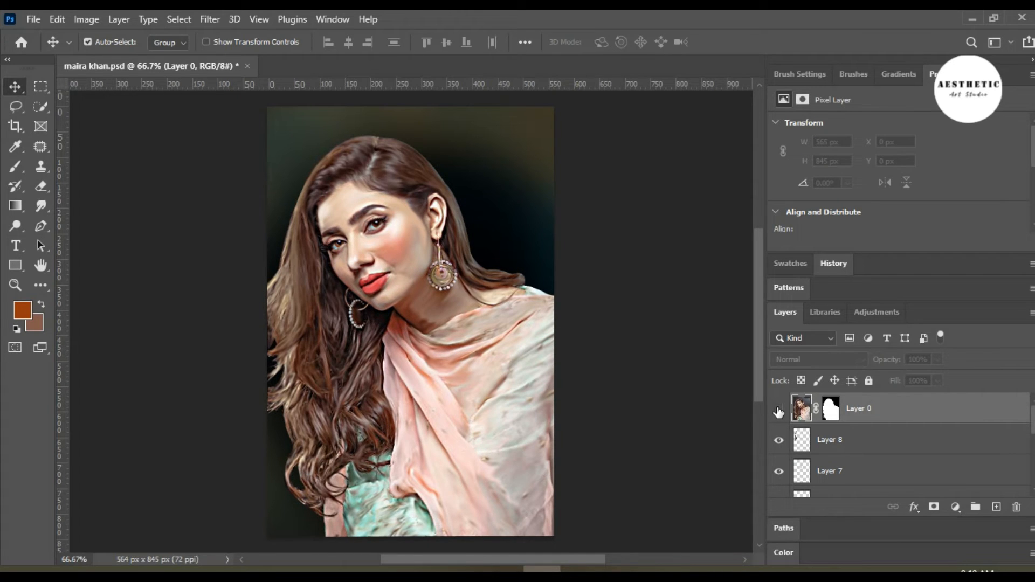
{"action": "left_click", "coordinate": [778, 411]}
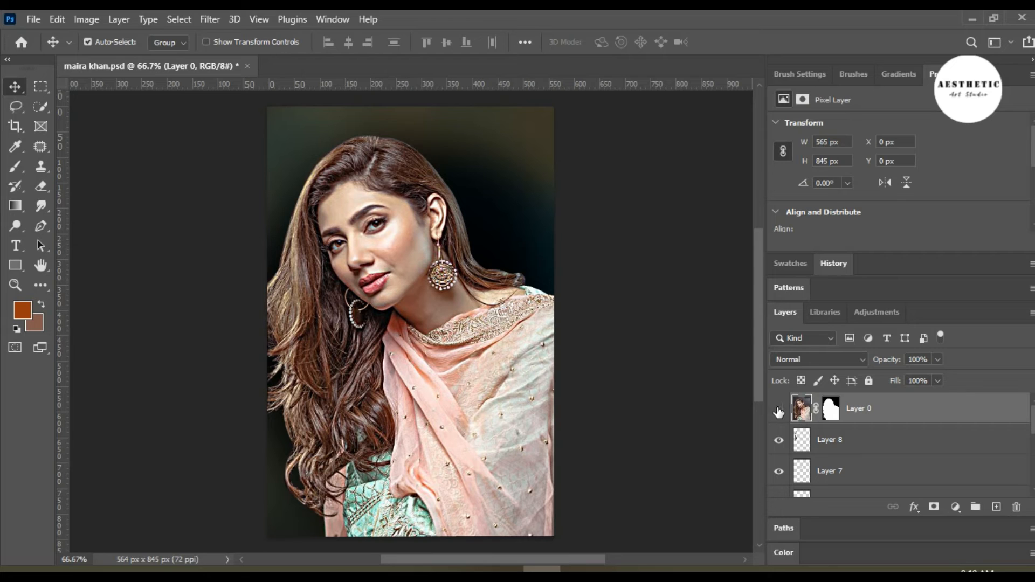
{"action": "left_click", "coordinate": [777, 410]}
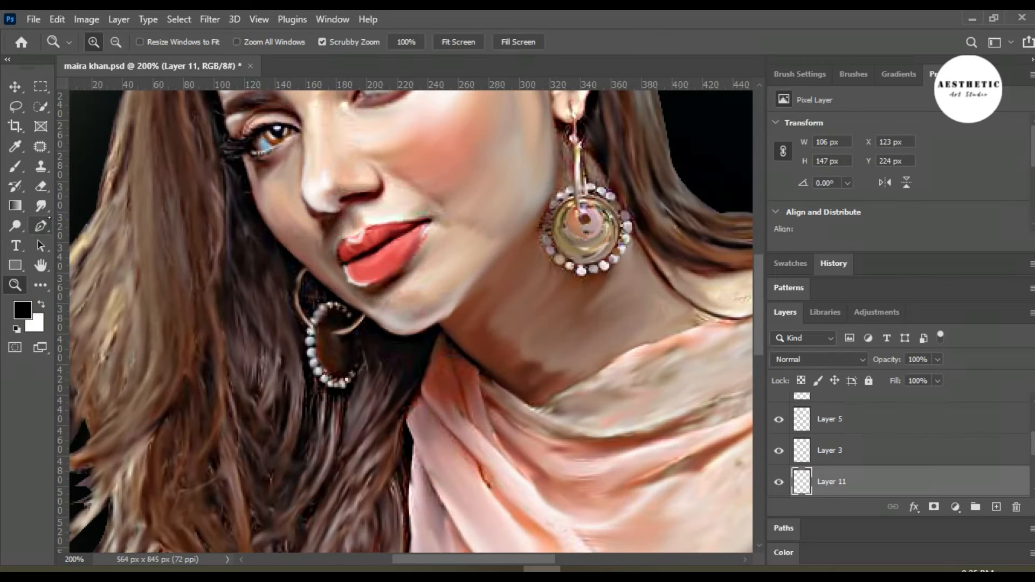
Smooth the pale lower edge of the lower lip on Layer 11 with the Smudge tool at 33% strength.
{"action": "left_click", "coordinate": [40, 206]}
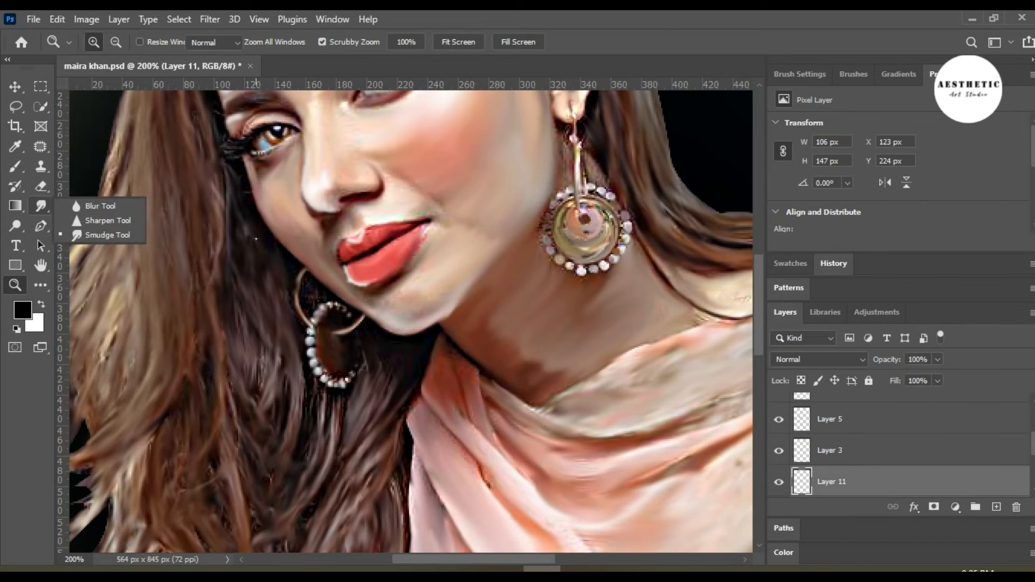
{"action": "key", "text": "bracketleft"}
{"action": "key", "text": "bracketleft"}
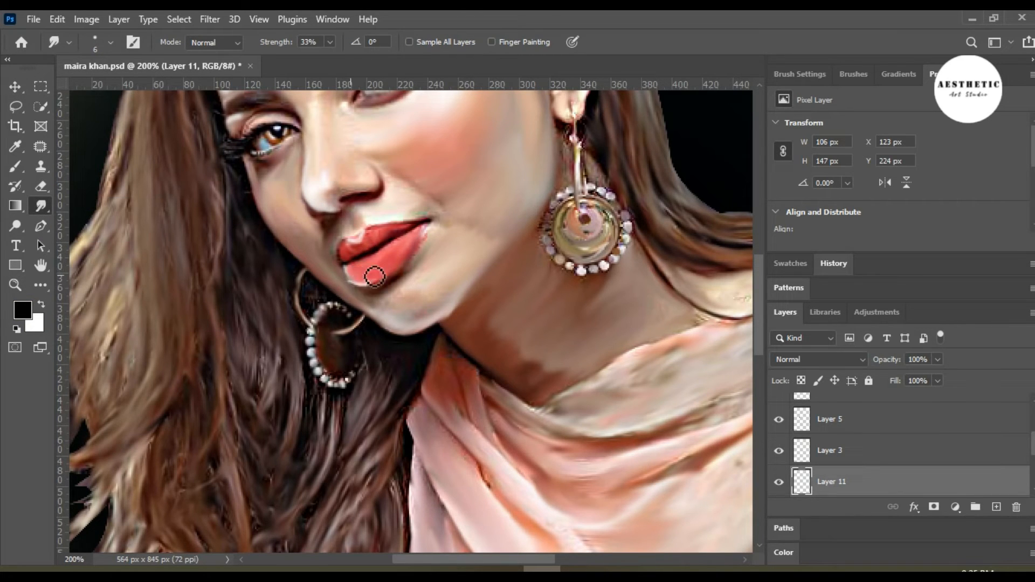
{"action": "key", "text": "bracketright"}
{"action": "key", "text": "bracketright"}
{"action": "key", "text": "bracketright"}
Paint a soft white highlight at the base of the neck along the scarf edge and blend it with the Smudge tool.
{"action": "key", "text": "b"}
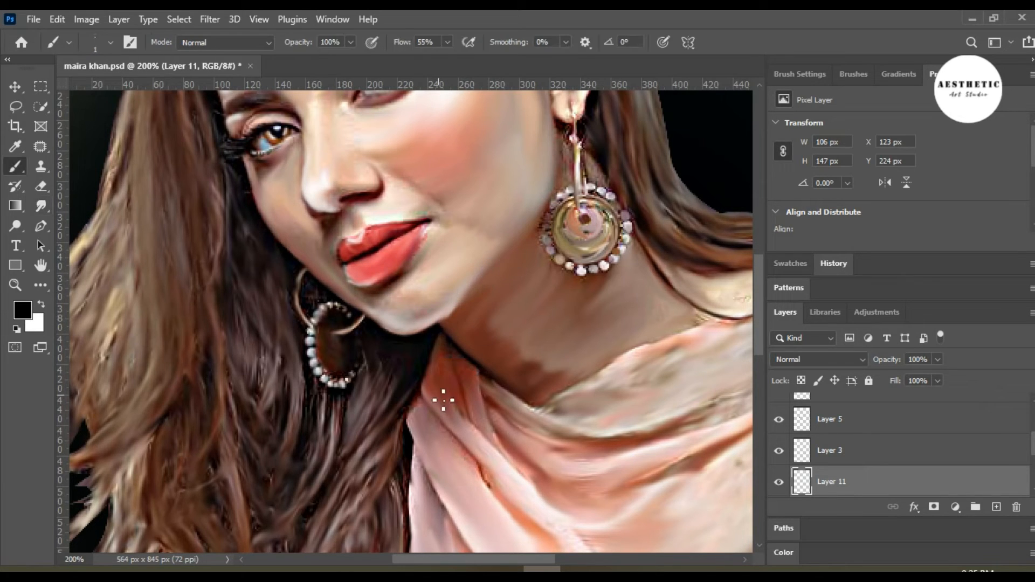
{"action": "key", "text": "x"}
{"action": "key", "text": "bracketright"}
{"action": "key", "text": "bracketright"}
{"action": "key", "text": "bracketright"}
{"action": "key", "text": "bracketright"}
{"action": "key", "text": "bracketright"}
{"action": "mouse_move", "coordinate": [518, 396]}
{"action": "left_mouse_down"}
{"action": "mouse_move", "coordinate": [559, 397]}
{"action": "mouse_move", "coordinate": [490, 378]}
{"action": "mouse_move", "coordinate": [560, 382]}
{"action": "mouse_move", "coordinate": [534, 401]}
{"action": "mouse_move", "coordinate": [531, 378]}
{"action": "mouse_move", "coordinate": [481, 366]}
{"action": "mouse_move", "coordinate": [530, 388]}
{"action": "mouse_move", "coordinate": [597, 354]}
{"action": "mouse_move", "coordinate": [502, 376]}
{"action": "mouse_move", "coordinate": [461, 335]}
{"action": "mouse_move", "coordinate": [510, 372]}
{"action": "mouse_move", "coordinate": [592, 359]}
{"action": "mouse_move", "coordinate": [525, 377]}
{"action": "mouse_move", "coordinate": [496, 371]}
{"action": "mouse_move", "coordinate": [512, 360]}
{"action": "mouse_move", "coordinate": [479, 336]}
{"action": "mouse_move", "coordinate": [477, 312]}
{"action": "mouse_move", "coordinate": [538, 305]}
{"action": "mouse_move", "coordinate": [580, 330]}
{"action": "mouse_move", "coordinate": [556, 389]}
{"action": "mouse_move", "coordinate": [626, 354]}
{"action": "left_mouse_up"}
{"action": "key", "text": "r"}
{"action": "key", "text": "bracketright"}
{"action": "key", "text": "bracketright"}
{"action": "key", "text": "bracketleft"}
{"action": "key", "text": "bracketleft"}
Shade the side and base of the neck with a brown sampled below the large earring, blending with a 15 px Smudge tool.
{"action": "key", "text": "i"}
{"action": "left_click", "coordinate": [600, 279]}
{"action": "key", "text": "b"}
{"action": "mouse_move", "coordinate": [660, 279]}
{"action": "left_mouse_down"}
{"action": "mouse_move", "coordinate": [646, 263]}
{"action": "mouse_move", "coordinate": [676, 307]}
{"action": "mouse_move", "coordinate": [639, 269]}
{"action": "mouse_move", "coordinate": [666, 298]}
{"action": "mouse_move", "coordinate": [651, 335]}
{"action": "mouse_move", "coordinate": [688, 323]}
{"action": "left_mouse_up"}
{"action": "left_click", "coordinate": [41, 205]}
{"action": "key", "text": "bracketright"}
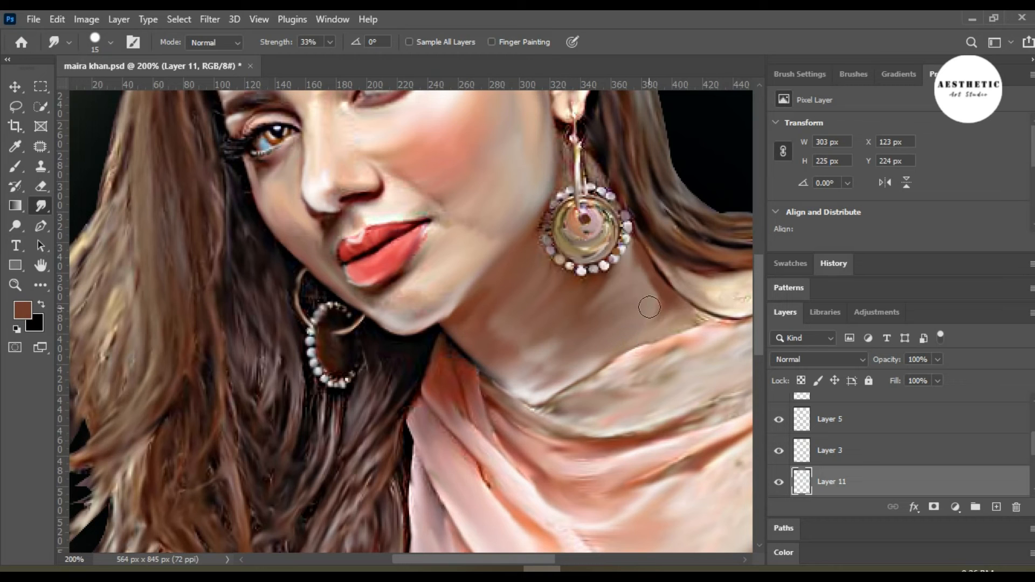
{"action": "mouse_move", "coordinate": [618, 290]}
{"action": "left_mouse_down"}
{"action": "mouse_move", "coordinate": [632, 262]}
{"action": "mouse_move", "coordinate": [625, 276]}
{"action": "mouse_move", "coordinate": [650, 321]}
{"action": "left_mouse_up"}
{"action": "key", "text": "b"}
{"action": "mouse_move", "coordinate": [506, 394]}
{"action": "left_mouse_down"}
{"action": "mouse_move", "coordinate": [529, 384]}
{"action": "mouse_move", "coordinate": [519, 366]}
{"action": "mouse_move", "coordinate": [544, 353]}
{"action": "left_mouse_up"}
Repaint the lower lip with a pinkish red sampled from it using a 6 px brush, and smudge the strokes smooth.
{"action": "left_click", "coordinate": [41, 206]}
{"action": "key", "text": "bracketleft"}
{"action": "key", "text": "bracketleft"}
{"action": "key", "text": "bracketleft"}
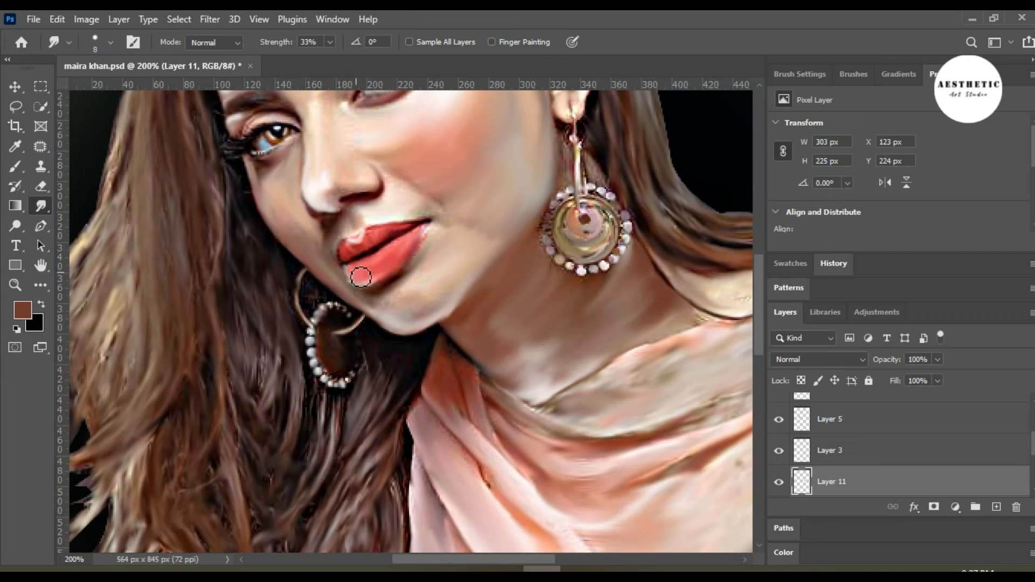
{"action": "key", "text": "b"}
{"action": "left_click", "coordinate": [362, 280], "text": "alt"}
{"action": "mouse_move", "coordinate": [365, 275]}
{"action": "left_mouse_down"}
{"action": "mouse_move", "coordinate": [387, 278]}
{"action": "mouse_move", "coordinate": [419, 246]}
{"action": "mouse_move", "coordinate": [397, 257]}
{"action": "left_mouse_up"}
{"action": "key", "text": "bracketleft"}
{"action": "key", "text": "bracketleft"}
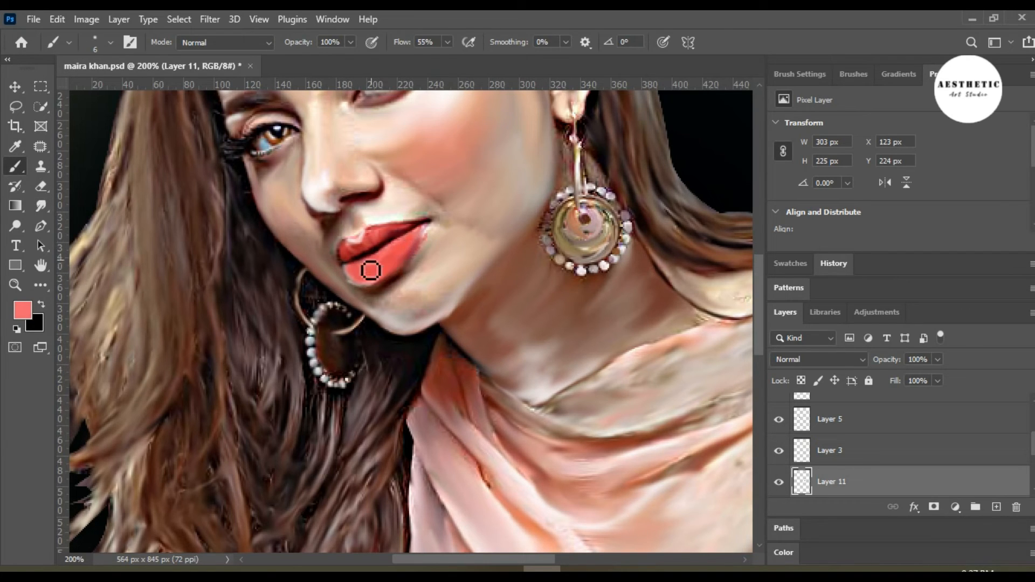
{"action": "key", "text": "r"}
{"action": "left_click_drag", "start_coordinate": [357, 277], "coordinate": [361, 282]}
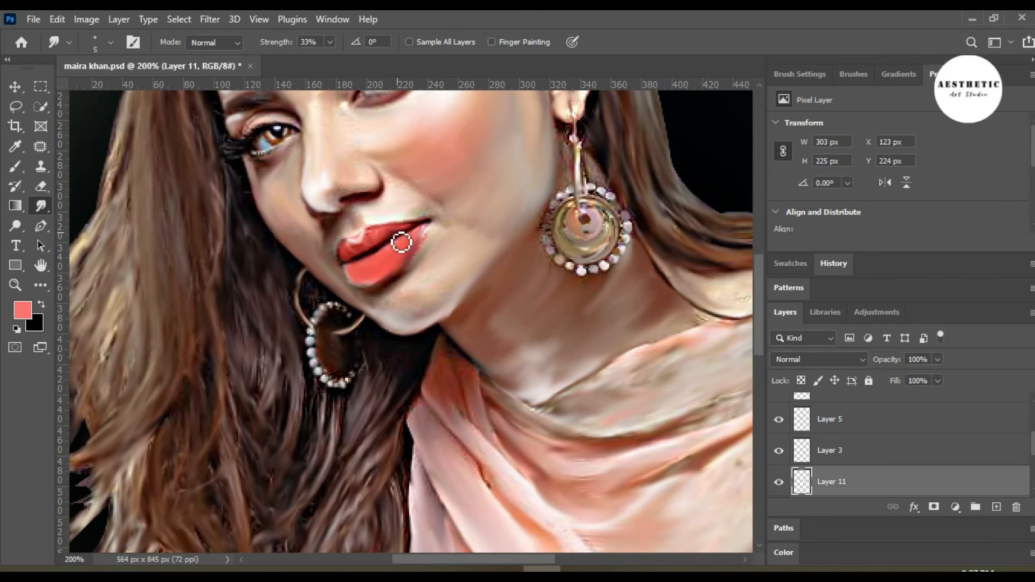
Paint along the lower lip's bottom contour in muted red with a 3 px brush and blend it with a 5 px Smudge tool.
{"action": "scroll", "coordinate": [401, 243], "scroll_direction": "down", "scroll_amount": 3}
{"action": "key", "text": "b"}
{"action": "scroll", "coordinate": [381, 328], "scroll_direction": "up", "scroll_amount": 4}
{"action": "key", "text": "bracketleft"}
{"action": "key", "text": "bracketleft"}
{"action": "key", "text": "bracketleft"}
{"action": "key", "text": "bracketleft"}
{"action": "mouse_move", "coordinate": [335, 289]}
{"action": "left_mouse_down"}
{"action": "mouse_move", "coordinate": [352, 318]}
{"action": "mouse_move", "coordinate": [377, 312]}
{"action": "left_mouse_up"}
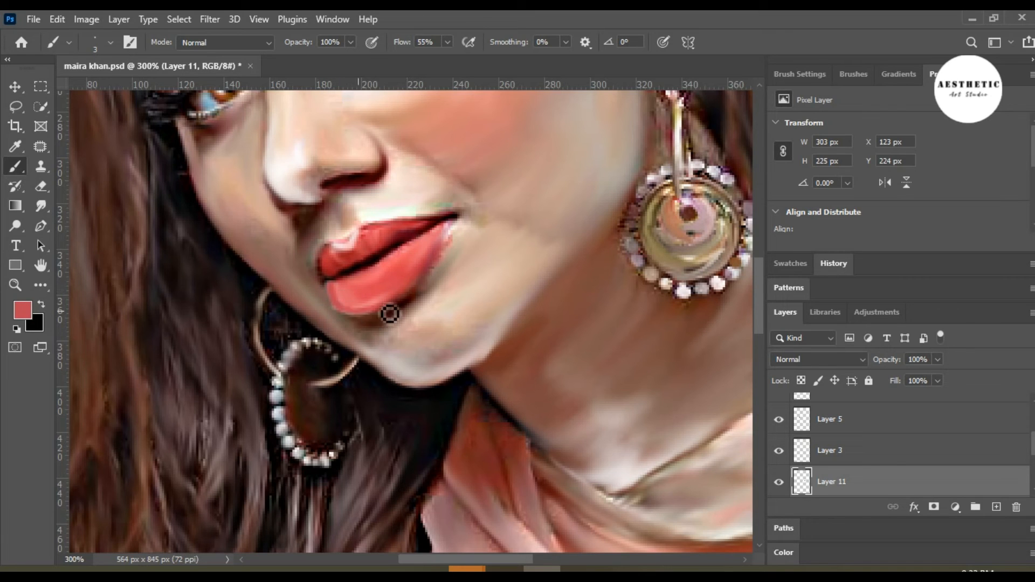
{"action": "left_click", "coordinate": [40, 205]}
{"action": "mouse_move", "coordinate": [351, 304]}
{"action": "left_mouse_down"}
{"action": "mouse_move", "coordinate": [377, 301]}
{"action": "mouse_move", "coordinate": [360, 300]}
{"action": "left_mouse_up"}
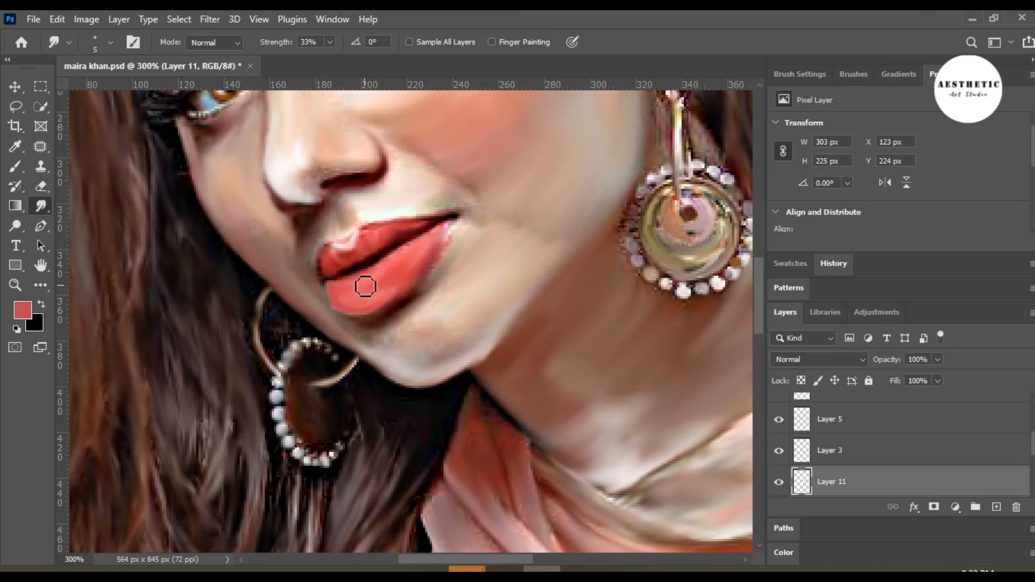
Fill in the lower lip with a brighter red sampled from the upper lip's edge and smudge it toward the mouth corner.
{"action": "key", "text": "b"}
{"action": "left_click", "coordinate": [397, 215], "text": "alt"}
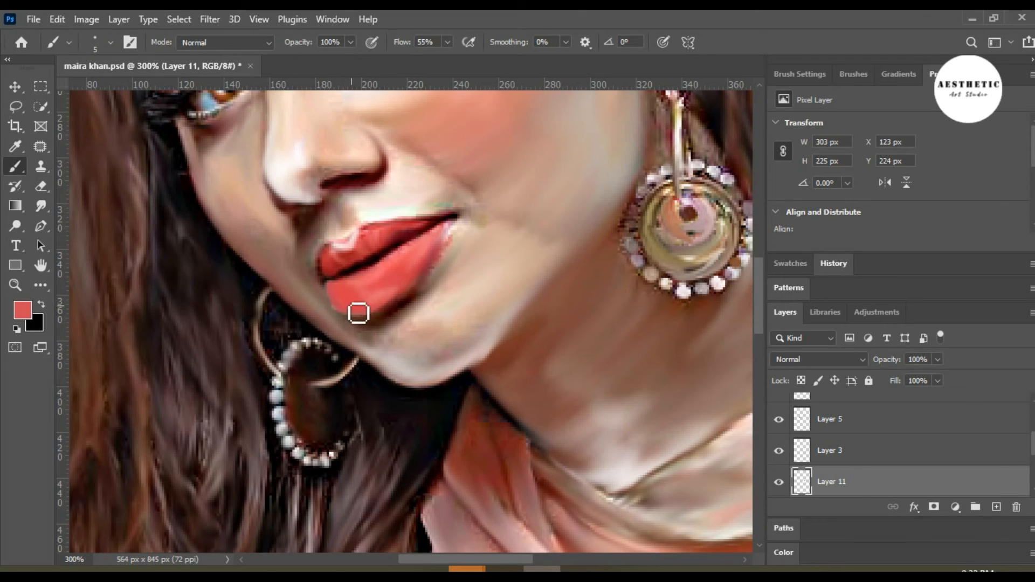
{"action": "right_click", "coordinate": [41, 205]}
{"action": "left_click", "coordinate": [108, 232]}
{"action": "left_click_drag", "start_coordinate": [385, 295], "coordinate": [421, 256]}
Paint fine dark red crease lines along the lower lip's inner edge with a 1 px brush.
{"action": "key", "text": "b"}
{"action": "left_click", "coordinate": [385, 277], "text": "alt"}
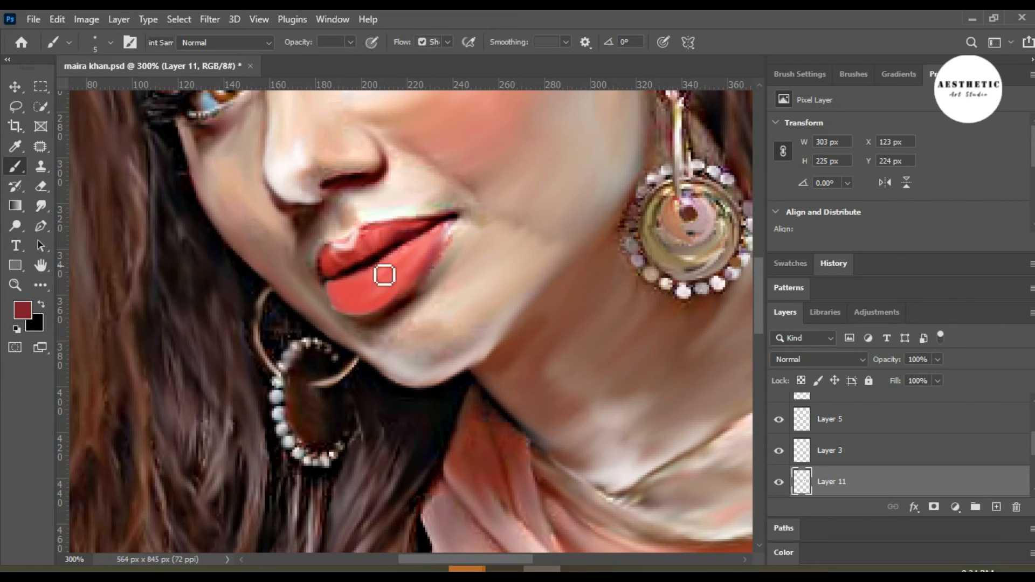
{"action": "key", "text": "bracketleft"}
{"action": "left_click_drag", "start_coordinate": [353, 274], "coordinate": [356, 281]}
{"action": "left_click_drag", "start_coordinate": [363, 271], "coordinate": [377, 271]}
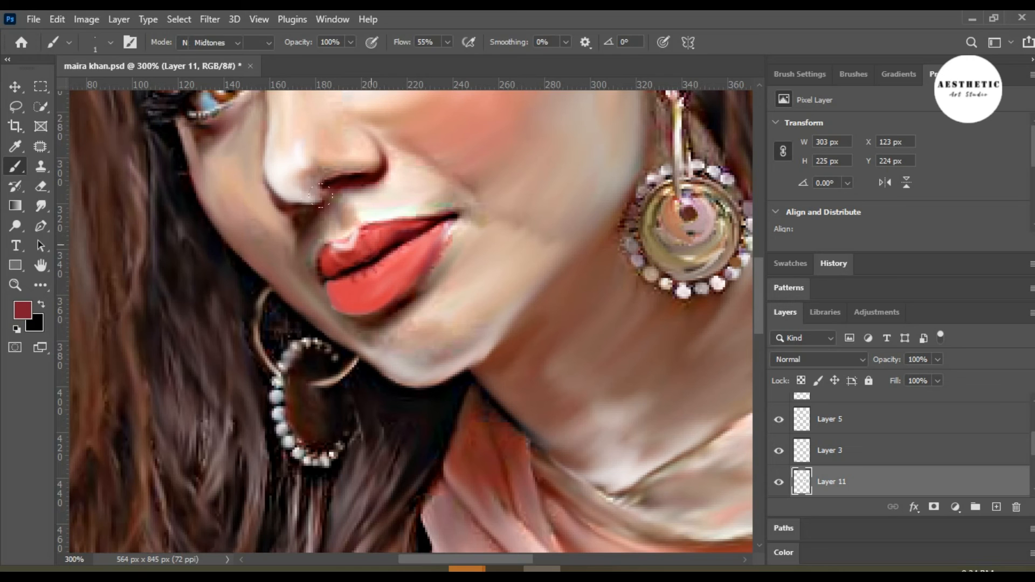
Sample the pale pink highlight on the upper lip and touch up the lower lip with a 2 px brush.
{"action": "left_click", "coordinate": [354, 235], "text": "alt"}
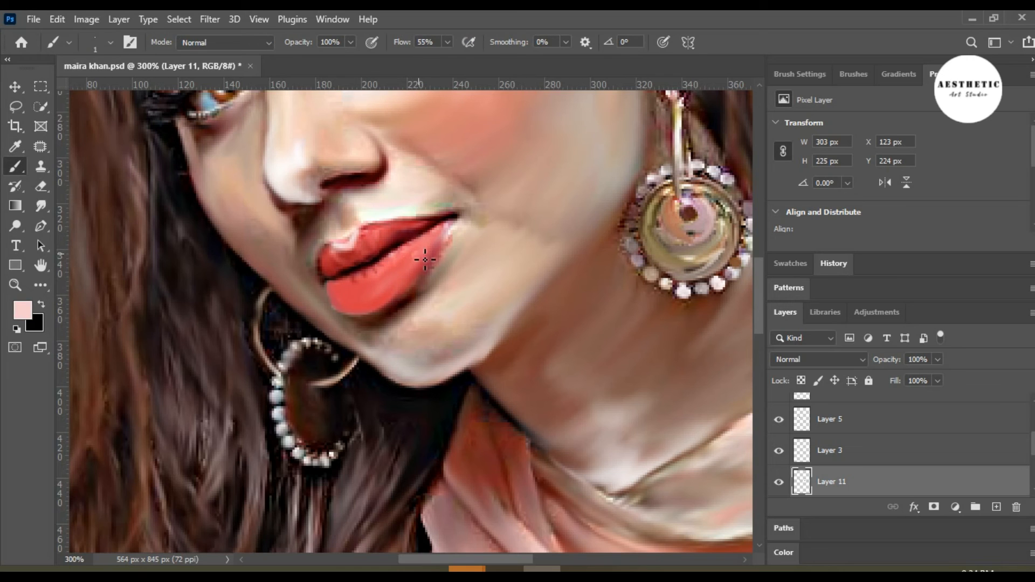
{"action": "key", "text": "bracketleft"}
{"action": "key", "text": "bracketleft"}
{"action": "key", "text": "bracketleft"}
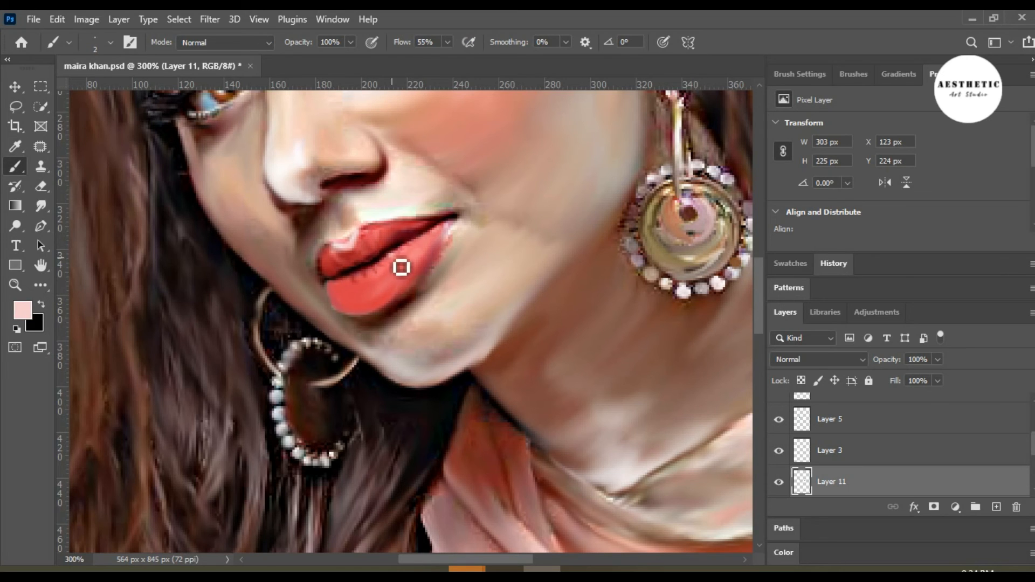
{"action": "key", "text": "ctrl+0"}
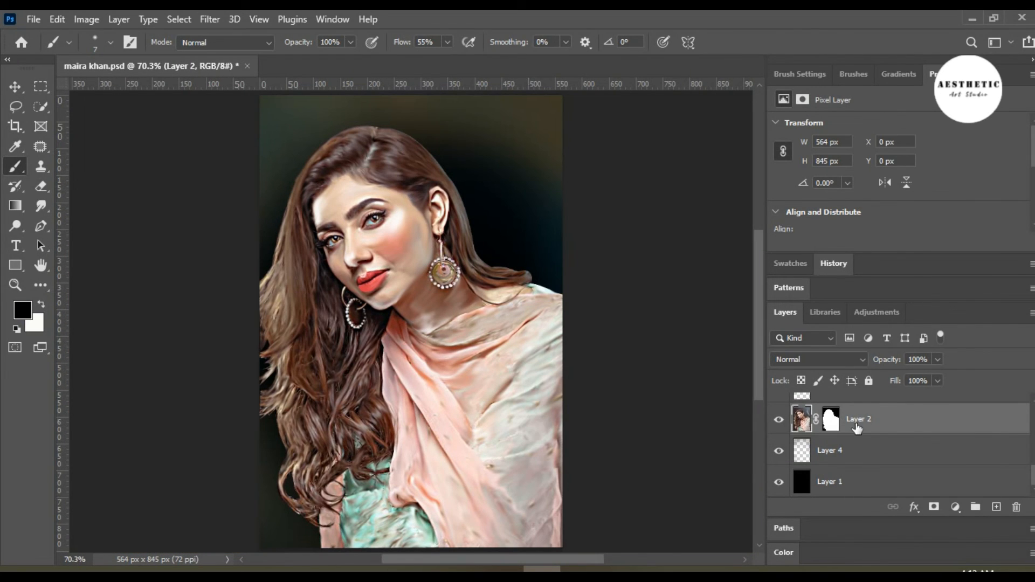
Feather the layer mask of Layer 2 by 1.6 px to soften the portrait's cut-out edge.
{"action": "left_click", "coordinate": [833, 421]}
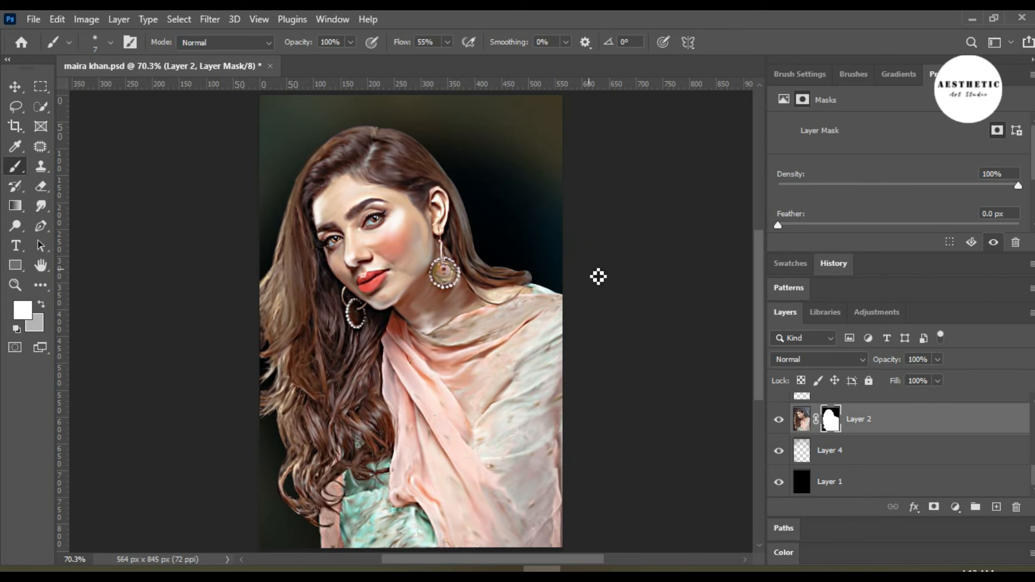
{"action": "key", "text": "z"}
{"action": "left_click_drag", "start_coordinate": [397, 228], "coordinate": [469, 303]}
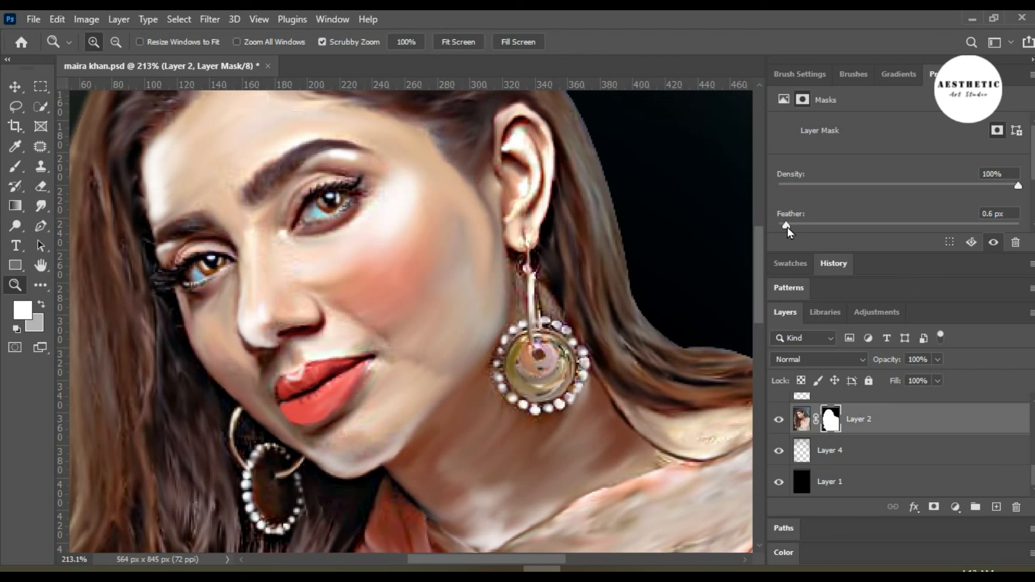
{"action": "left_click_drag", "start_coordinate": [795, 227], "coordinate": [796, 228]}
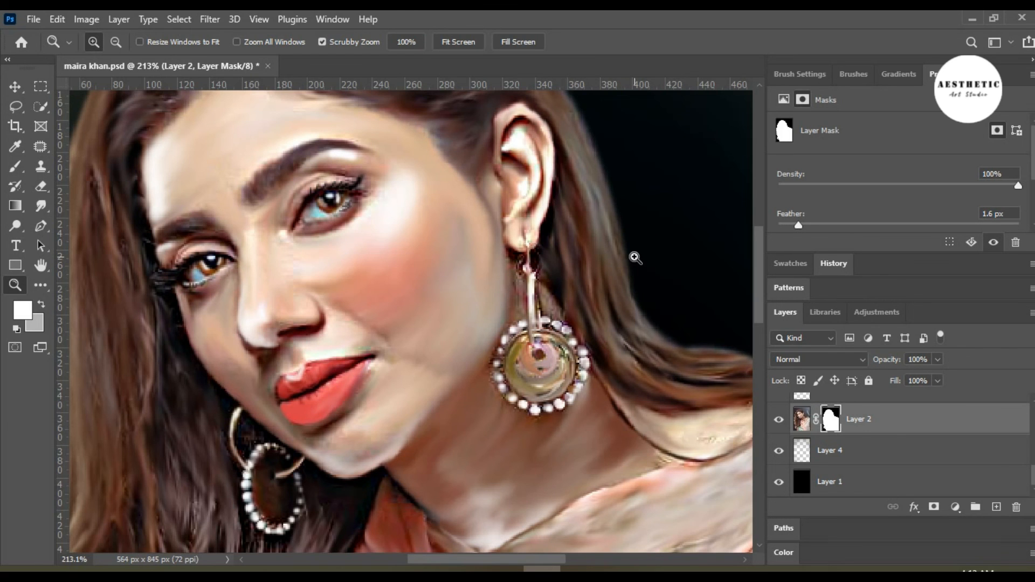
{"action": "left_click", "coordinate": [658, 286], "text": "alt"}
{"action": "left_click", "coordinate": [624, 268], "text": "alt"}
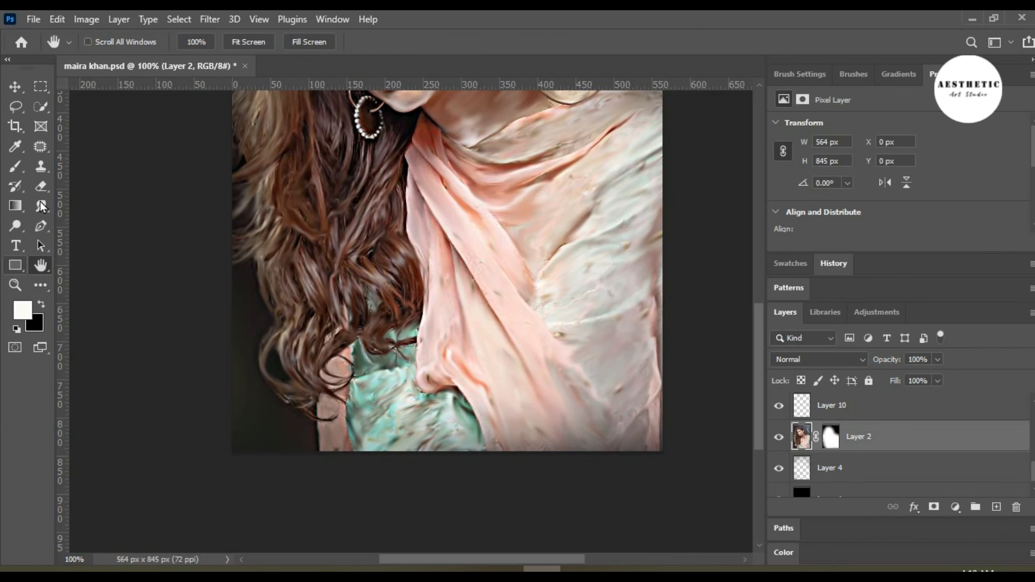
Smudge the hair on Layer 2 with a 10 px Smudge tool at 33% strength.
{"action": "left_click", "coordinate": [41, 206]}
{"action": "left_click", "coordinate": [367, 299]}
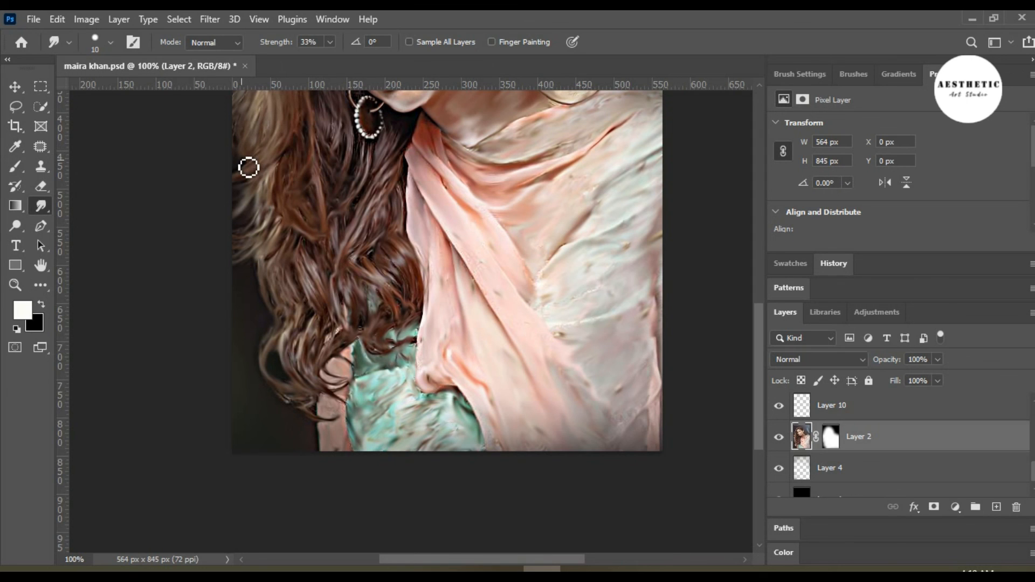
{"action": "scroll", "coordinate": [241, 167], "scroll_direction": "down", "scroll_amount": 3}
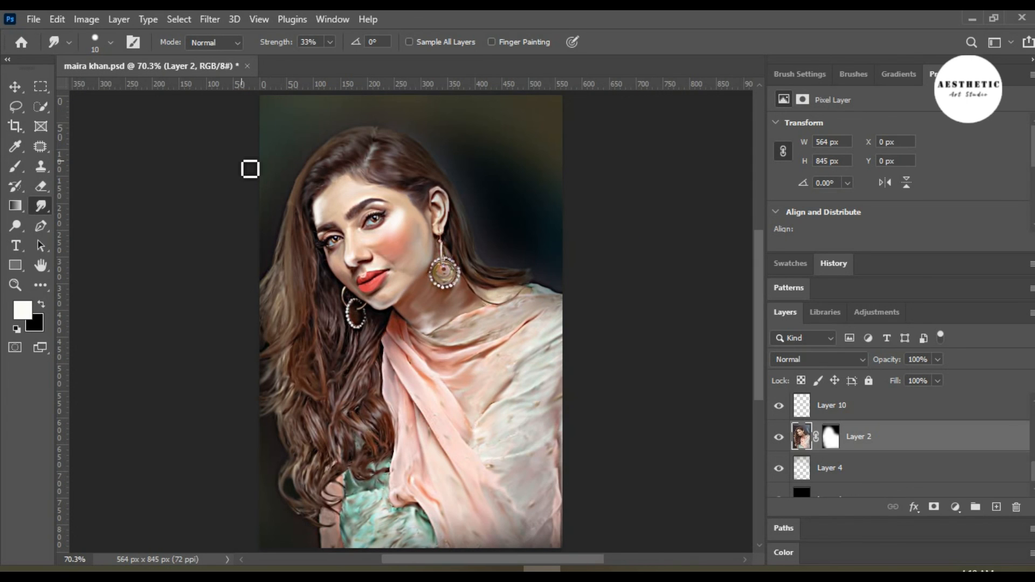